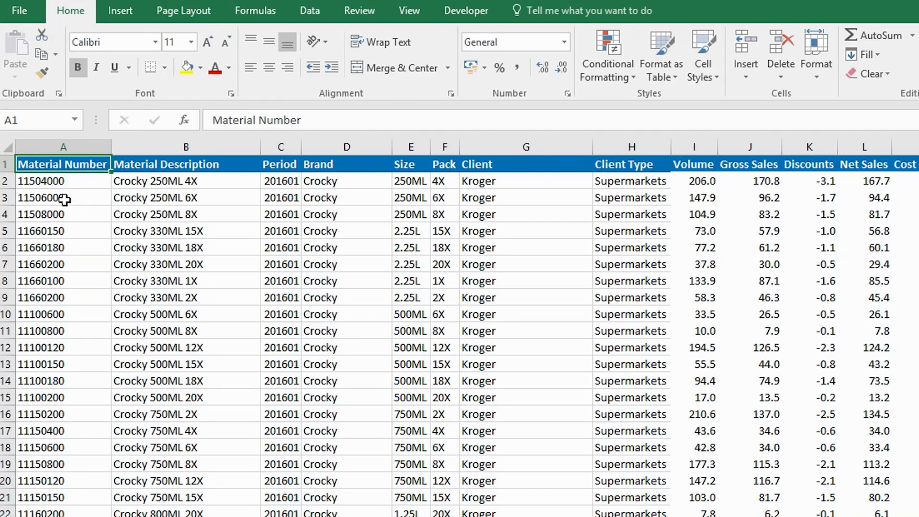
Examine the descriptive fields of the source data, from Material Number through Client Type
left_click_drag(62, 164, 605, 416)
left_click(89, 166)
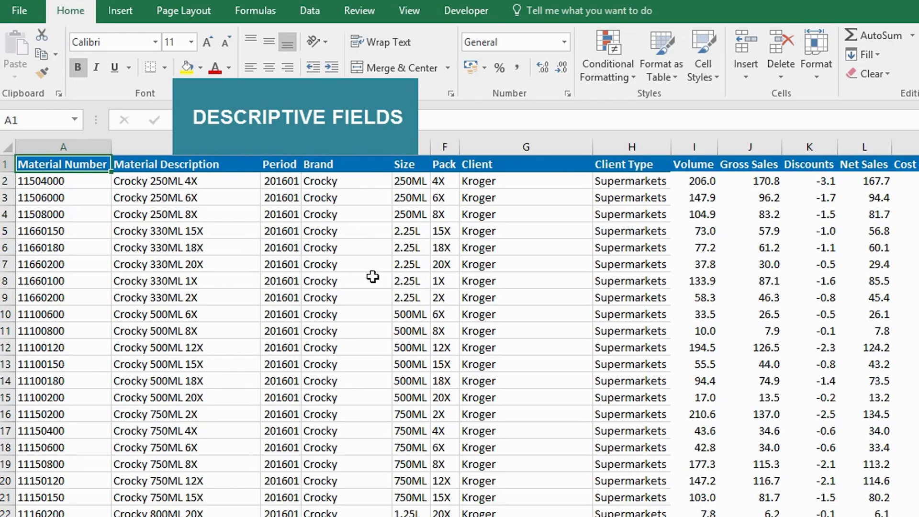
key("Right")
key("Right")
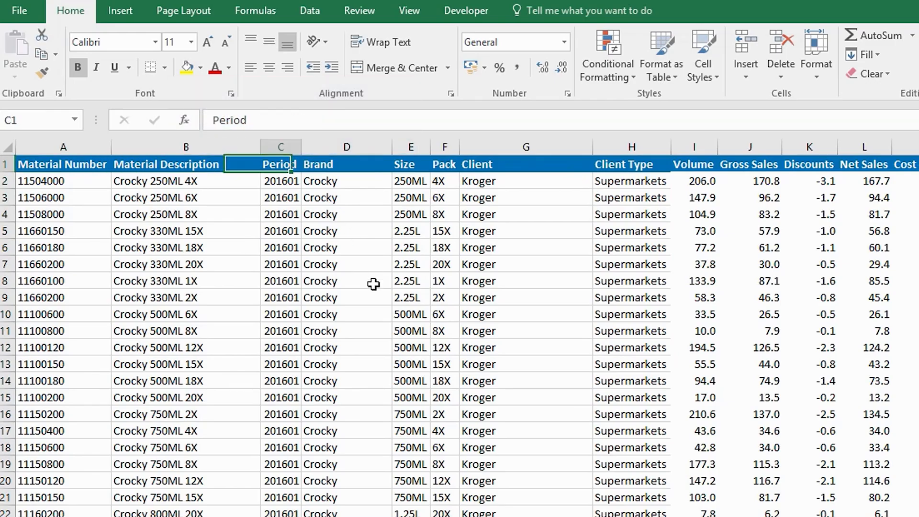
key("Right")
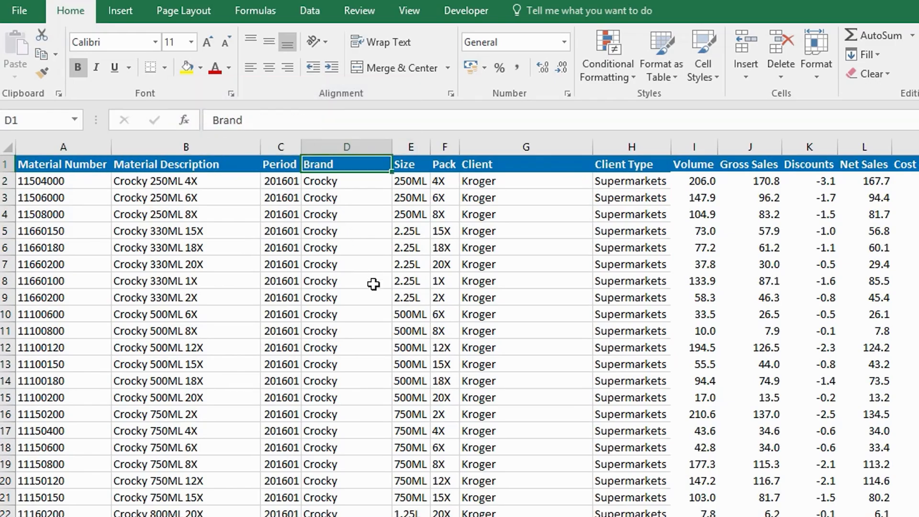
key("Right")
key("Right")
key("Right")
key("Right")
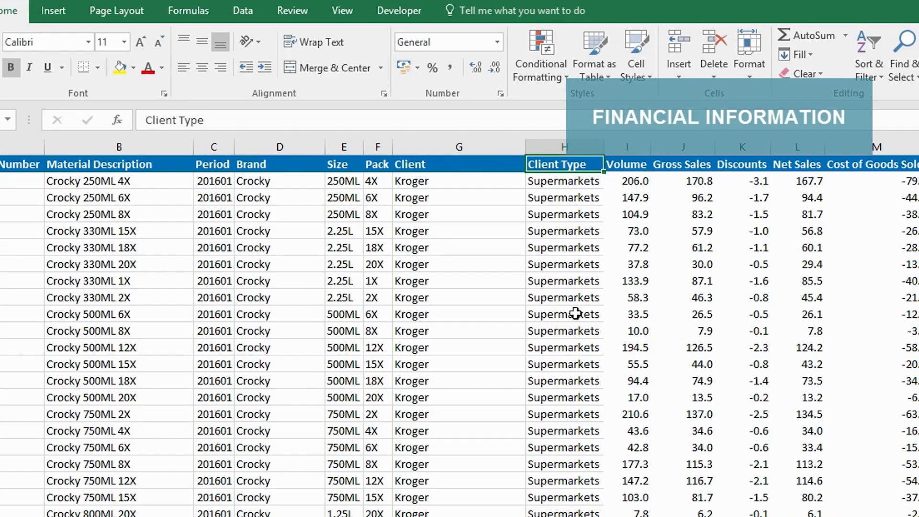
Examine the financial columns of the source data, from Volume through Warehousing
left_click_drag(639, 168, 816, 378)
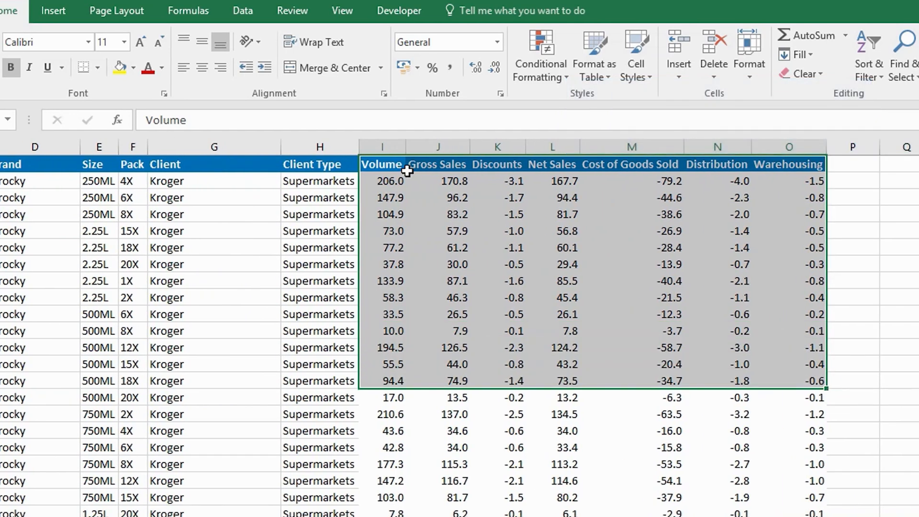
left_click(396, 165)
left_click_drag(384, 164, 382, 294)
left_click(380, 184)
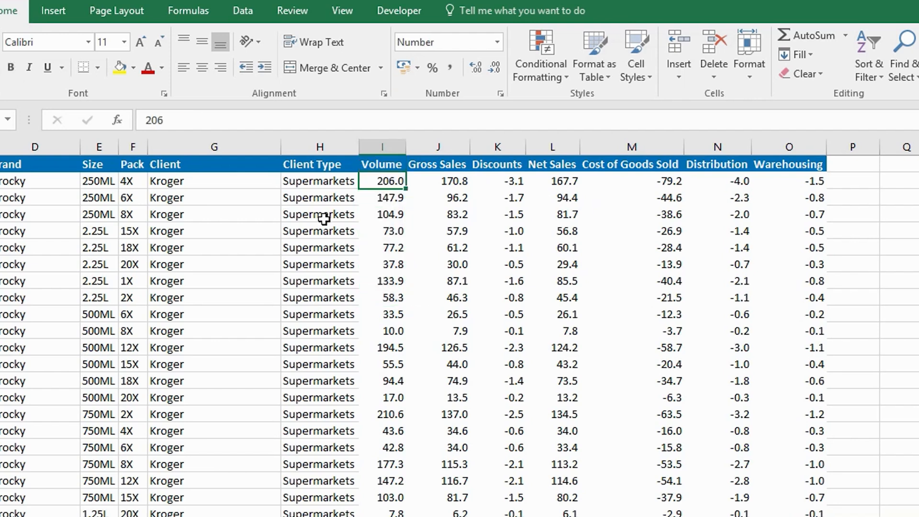
Check which years are available in the filter list of the source data's Year column
left_click(52, 188)
key("Right")
key("Right")
key("Right")
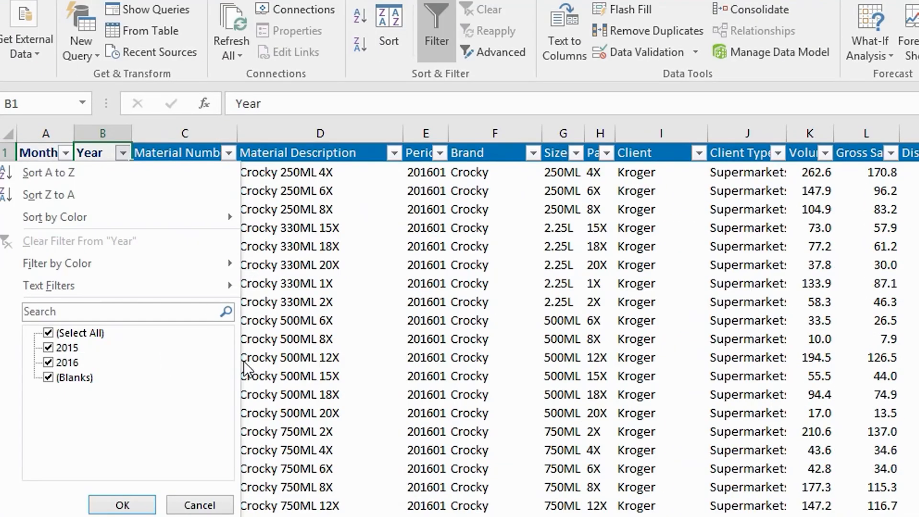
key("Escape")
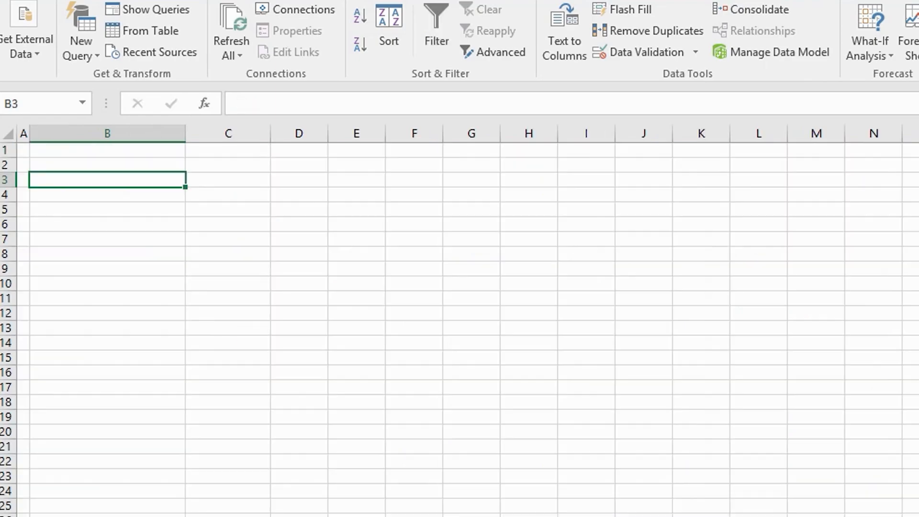
Enter 2015 and 2016 as column headings in C3 and D3 of the blank sheet
key("Right")
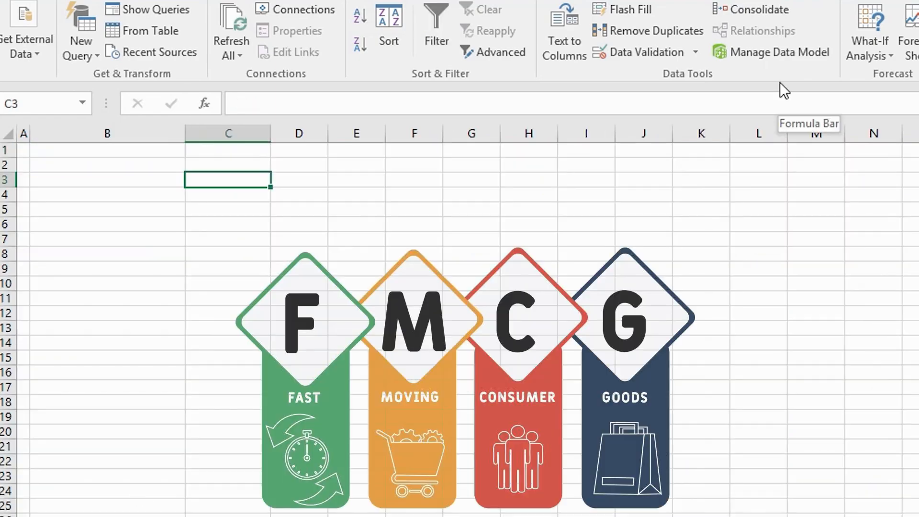
type("2015")
key("Tab")
type("2015")
key("BackSpace")
type("6")
key("Tab")
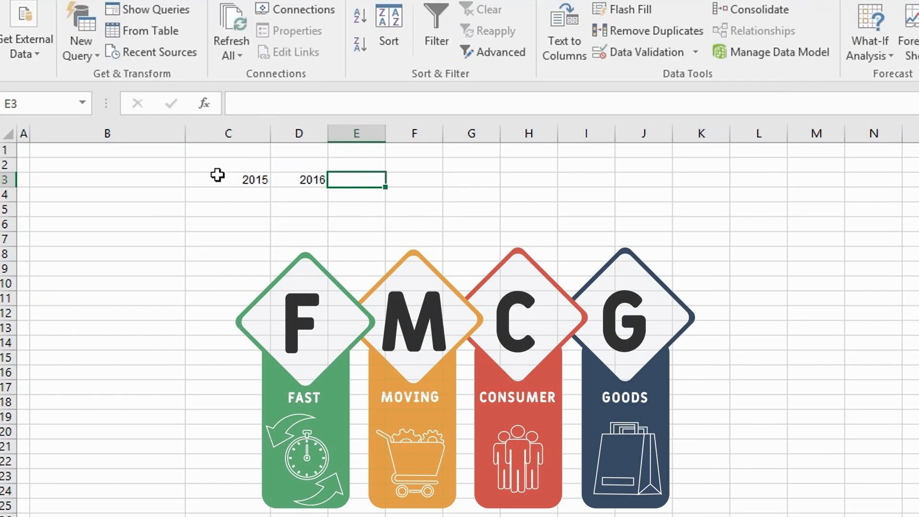
Fit the width of the Volume column in the source data sheet to its contents
left_click(174, 199)
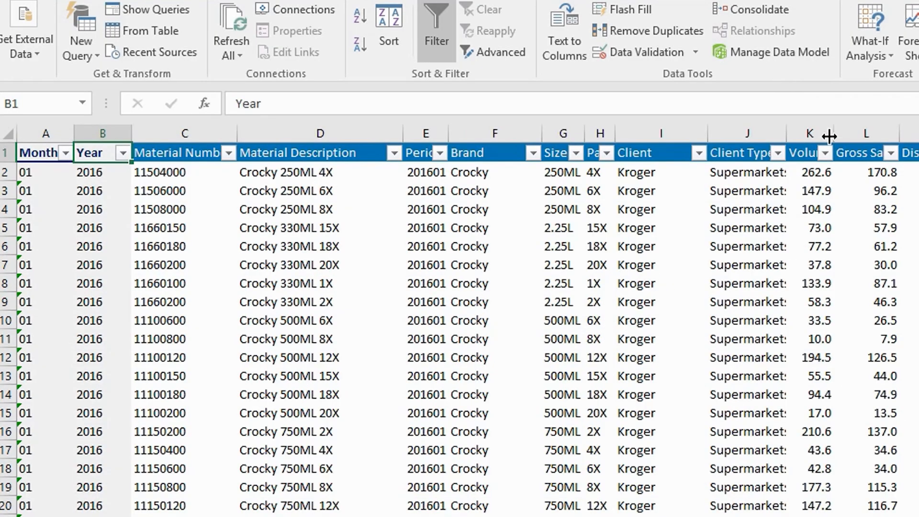
left_click(822, 132)
left_click(811, 151)
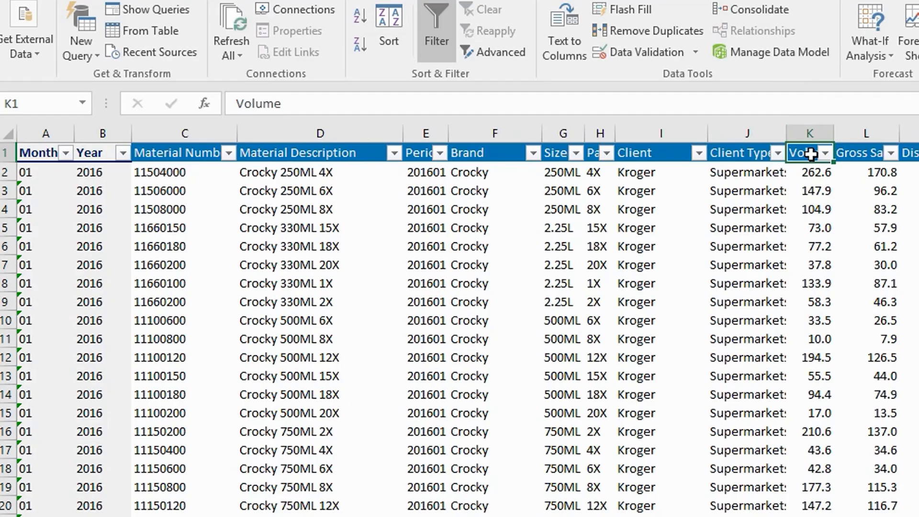
double_click(834, 136)
Return to the analysis sheet and enter the row label "Volume" in B4
left_click(170, 516)
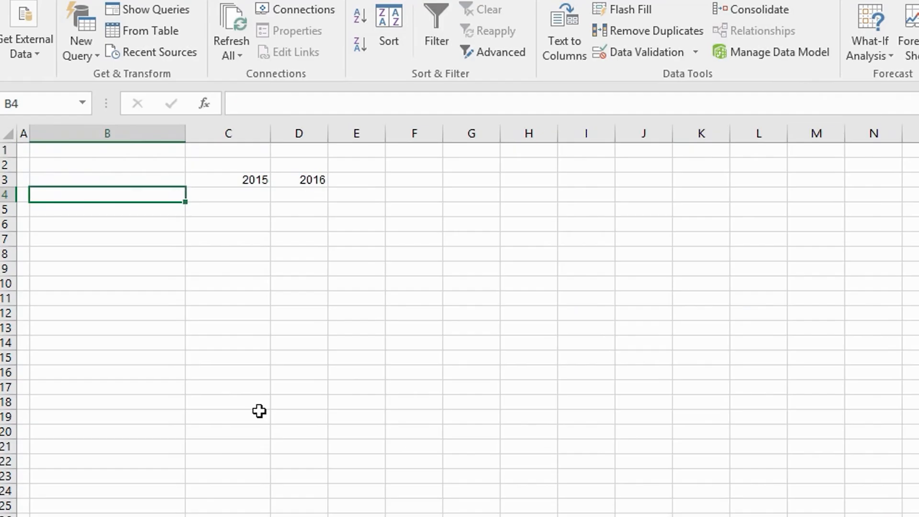
type("Volume")
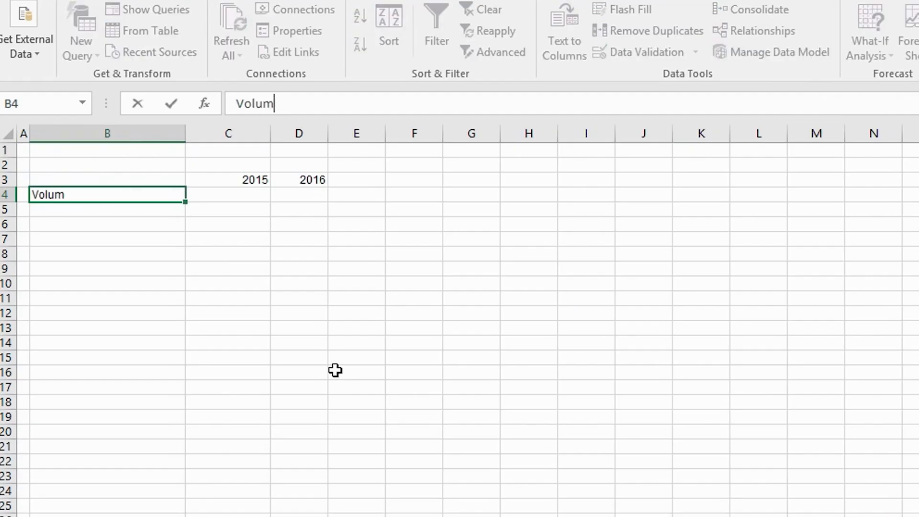
key("Tab")
left_click(142, 197)
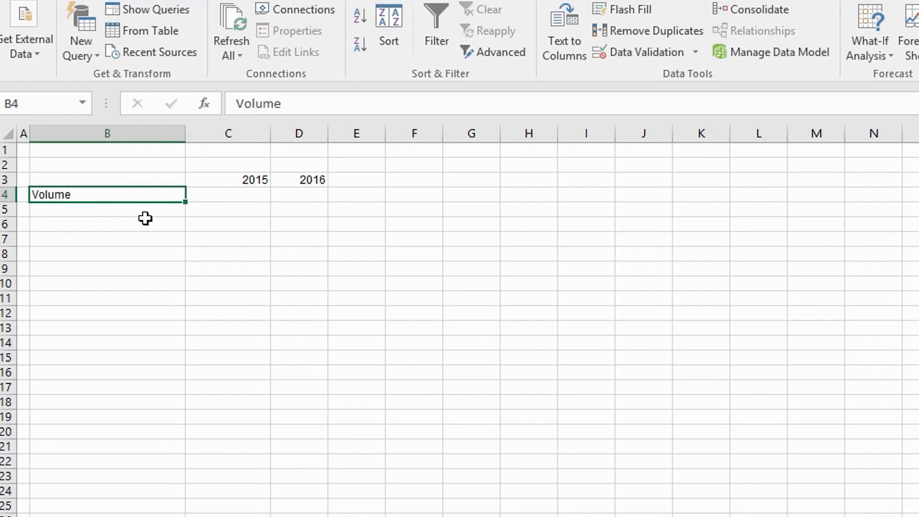
Enter the row label "Gross Sales Income" in B6, leaving an empty row below Volume
left_click(144, 210)
left_click(144, 223)
type("Gros")
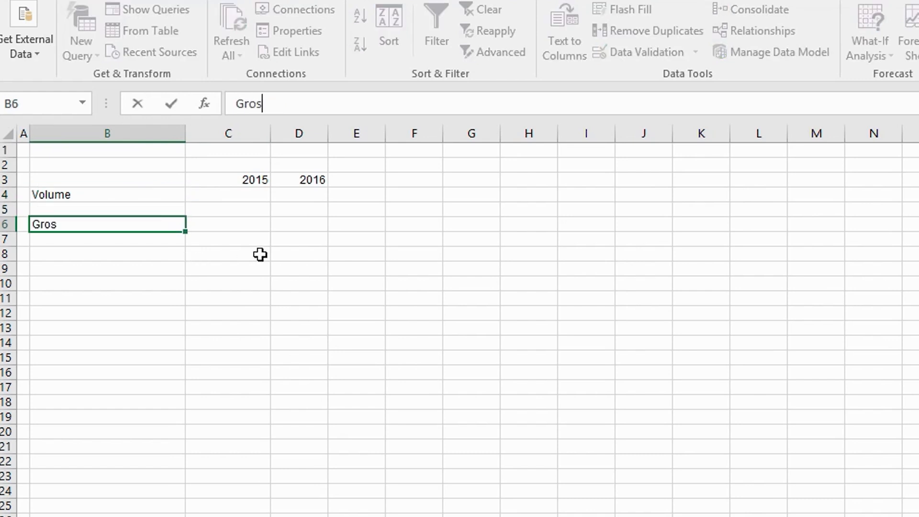
type("s Sales Income")
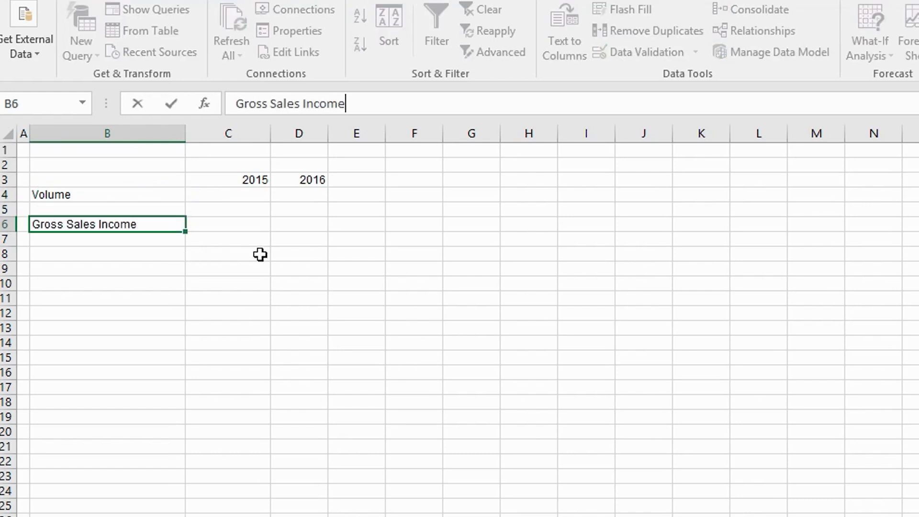
key("Tab")
left_click(140, 227)
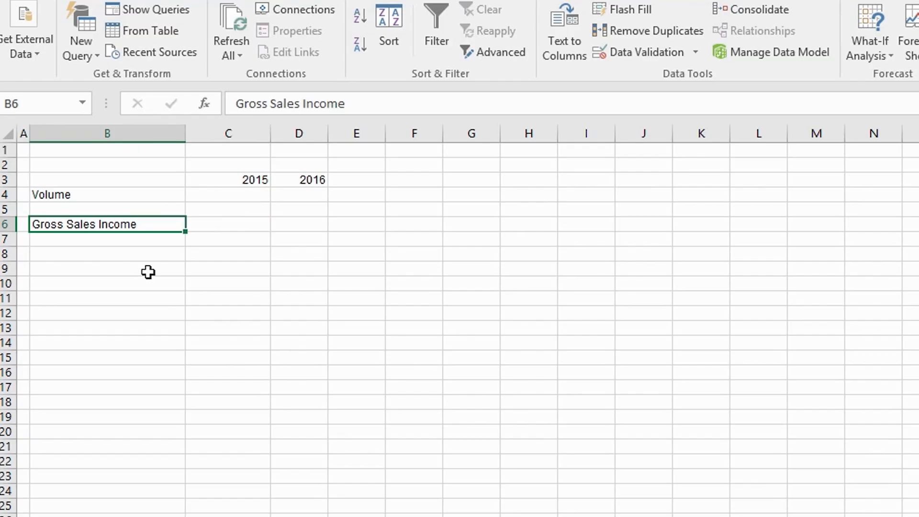
Add the row labels "Discounts" in B7 and "Net Sales" in B8
key("Return")
type("Discounts")
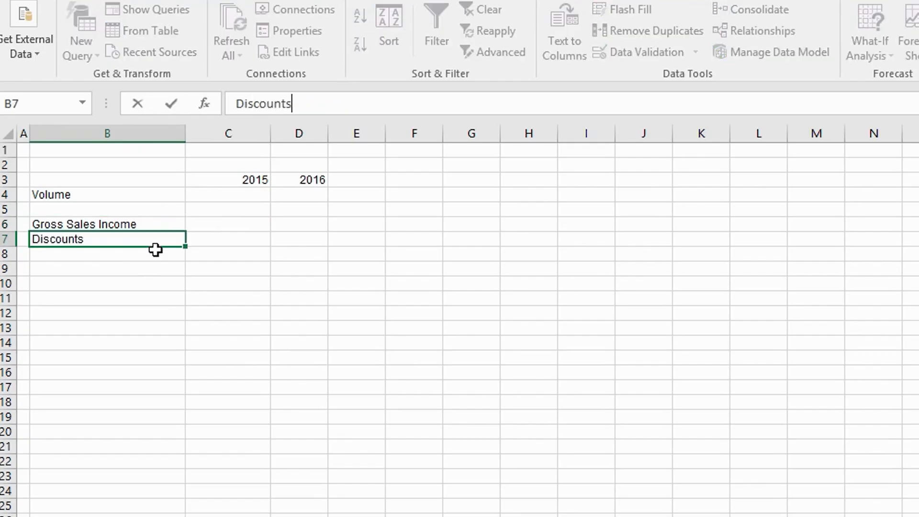
key("Tab")
key("Return")
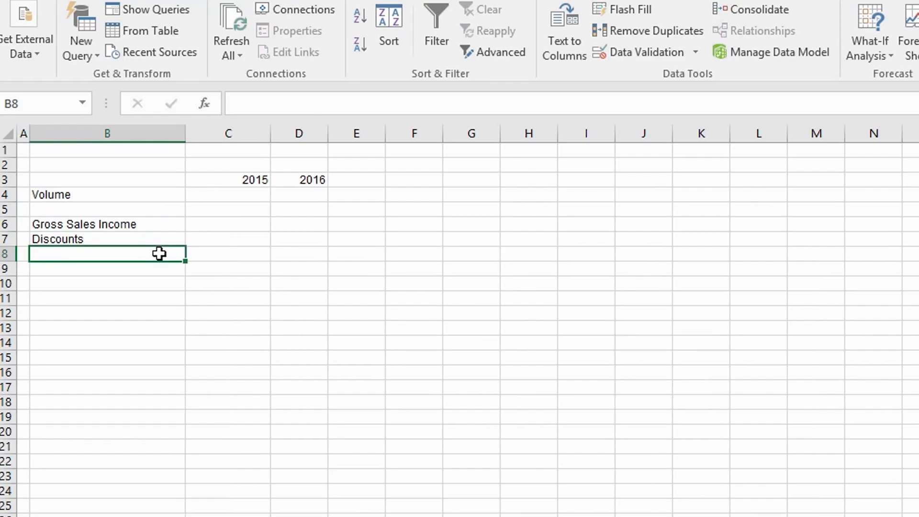
type("Net Sales")
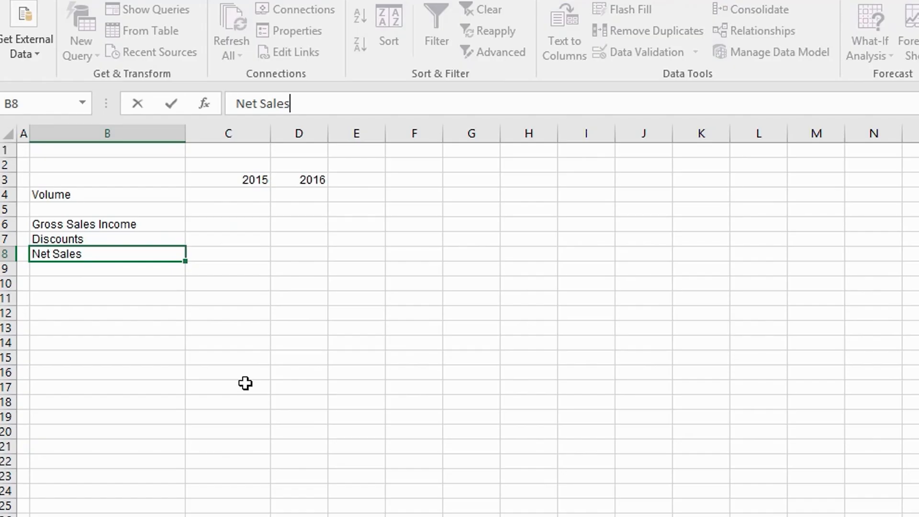
key("Return")
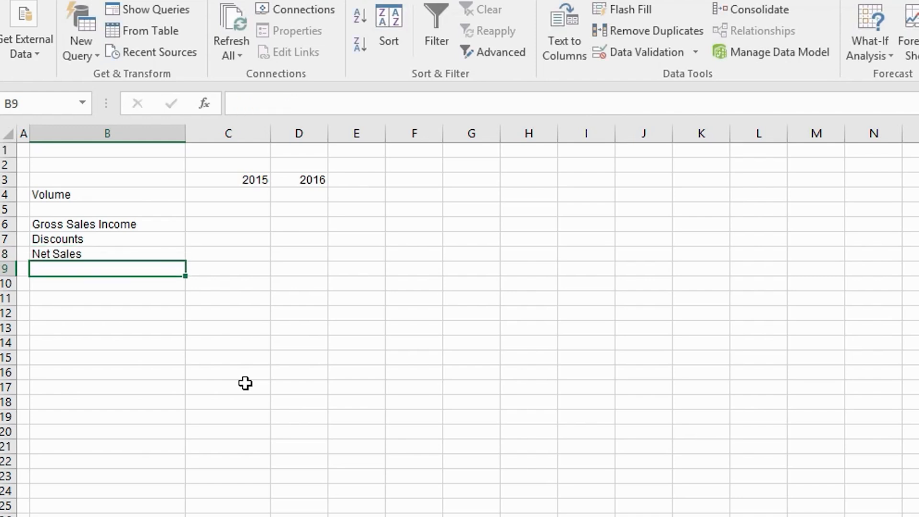
Skip a row and add the labels "Cost of Goods Sold" in B10 and "Gross Profit" in B11
key("Return")
type("Co")
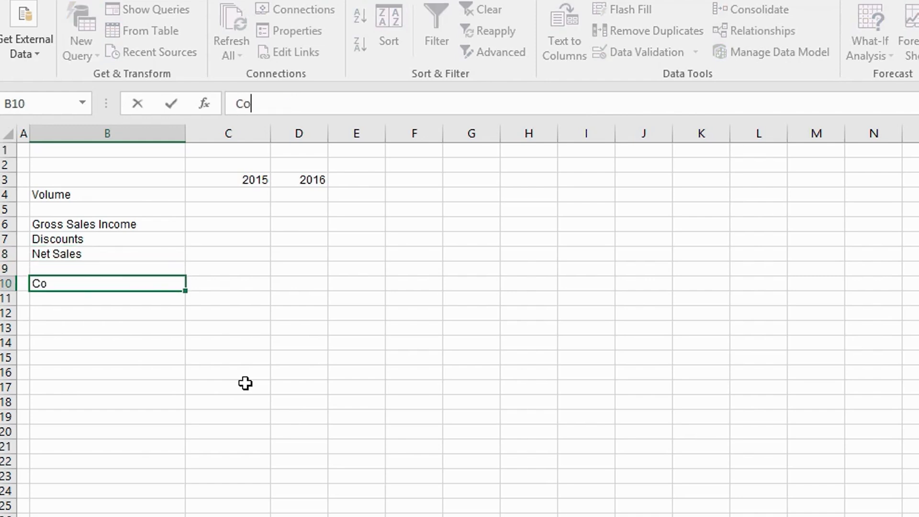
type("st of Goods Sold")
key("Return")
type("Gross Profit")
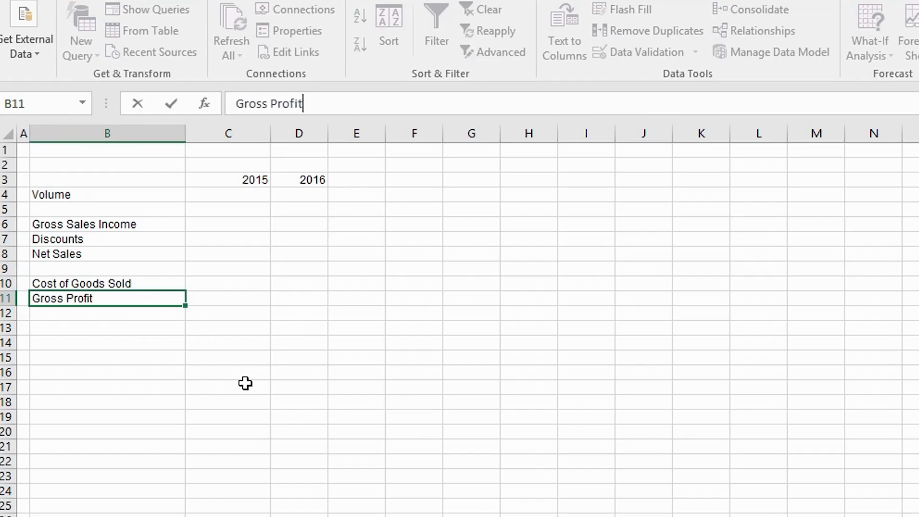
key("Return")
key("Up")
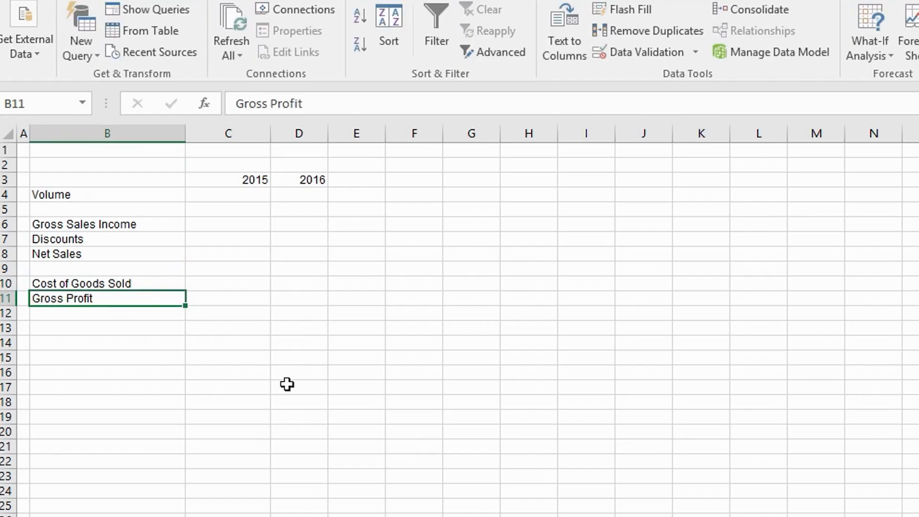
Add the row labels "Distribution" in B13 and "Warehousing" in B14
left_click(110, 328)
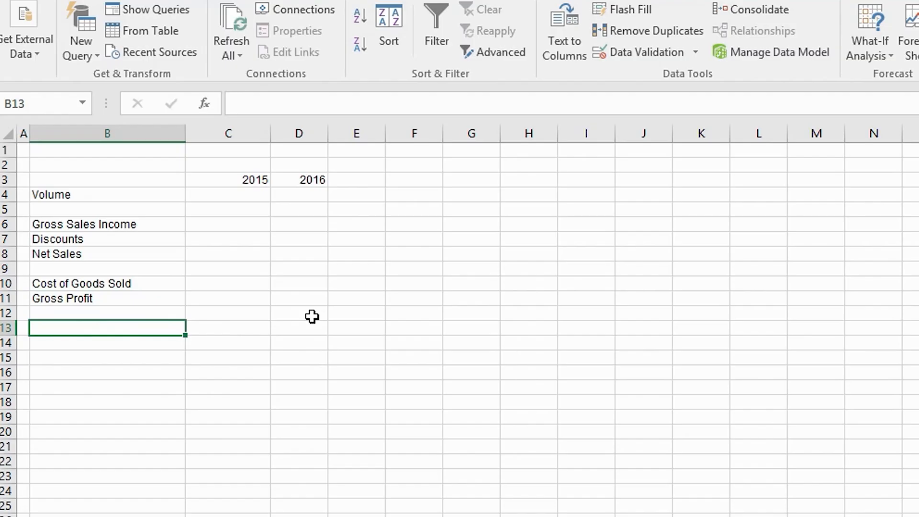
type("D")
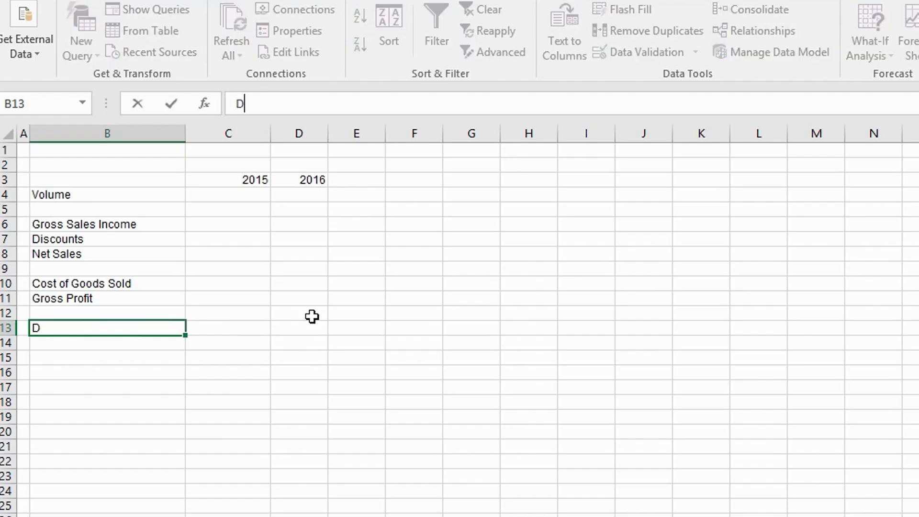
type("istribution")
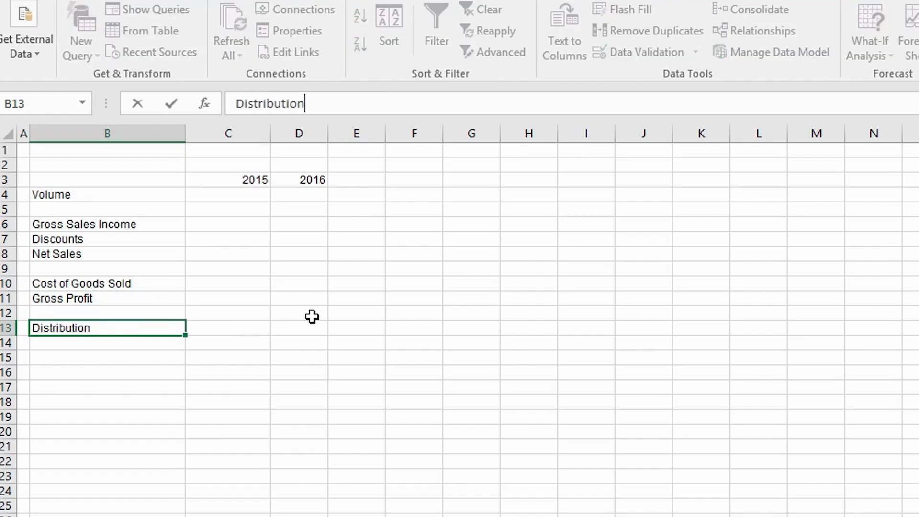
key("Return")
type("EW")
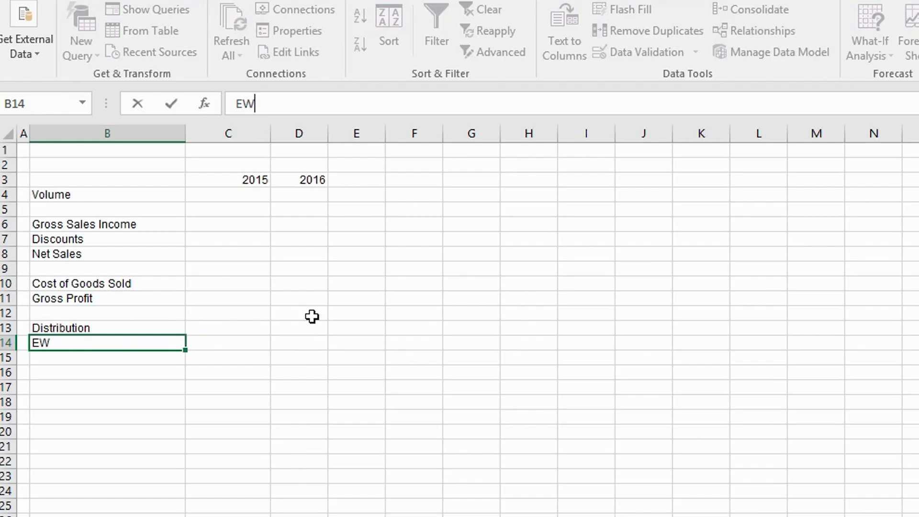
key("BackSpace")
key("BackSpace")
type("Warehousing")
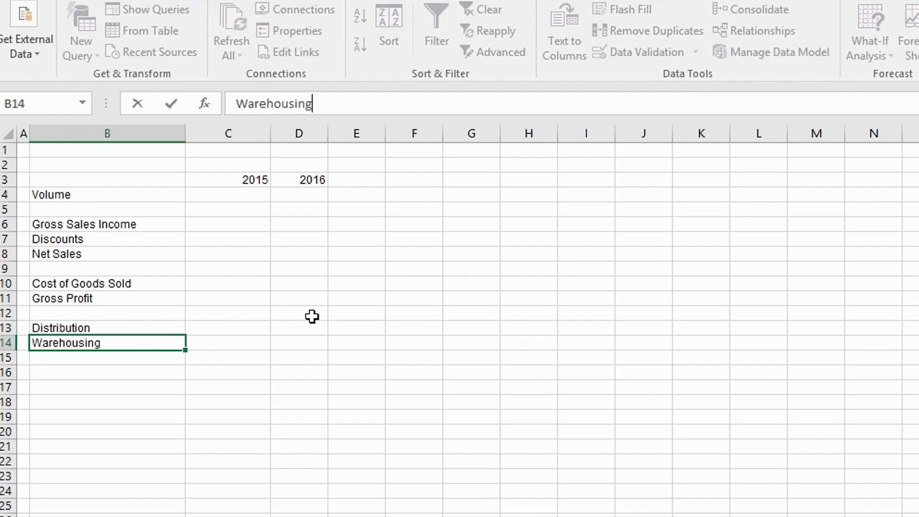
key("Tab")
key("Return")
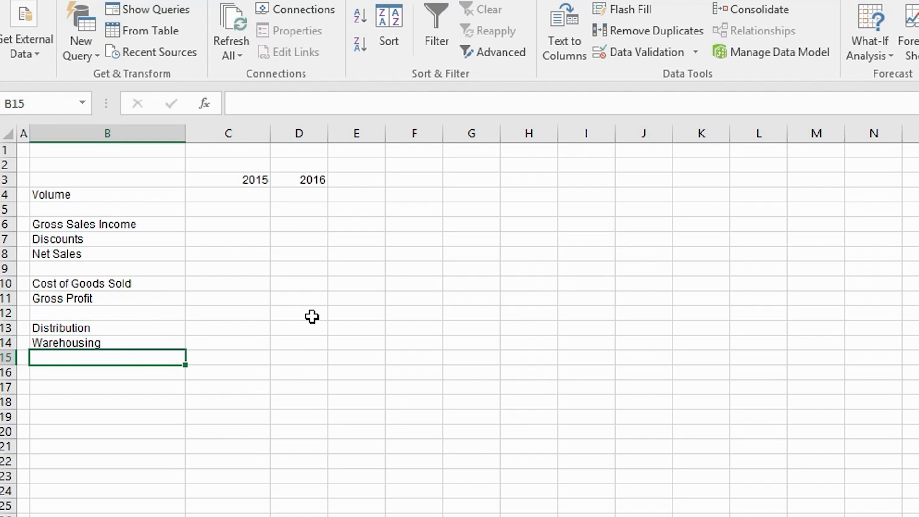
Enter the row label "Full Delivered Margin" in B15
type("Full Delived")
key("BackSpace")
type("red Margin")
key("ctrl+Return")
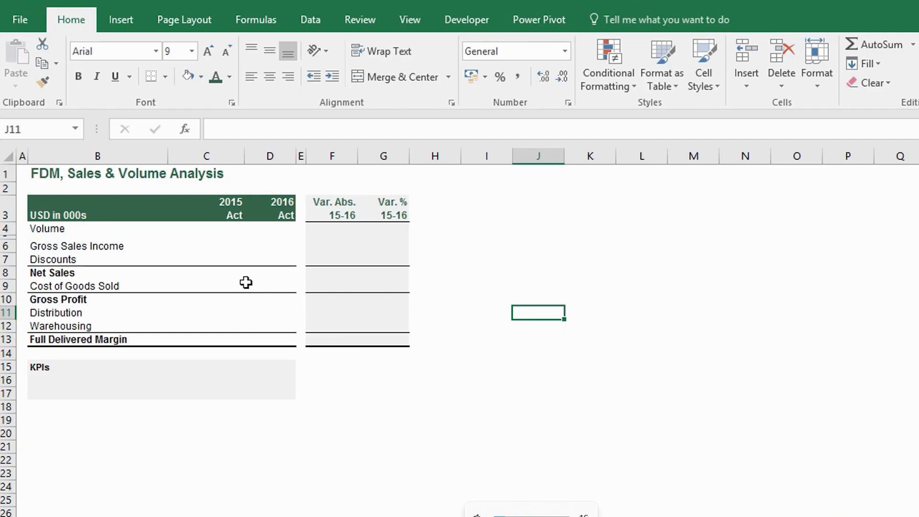
Calculate the 2015 Net Sales in C8 with =SUM(C6:C7), adding Gross Sales Income and Discounts
left_click(226, 273)
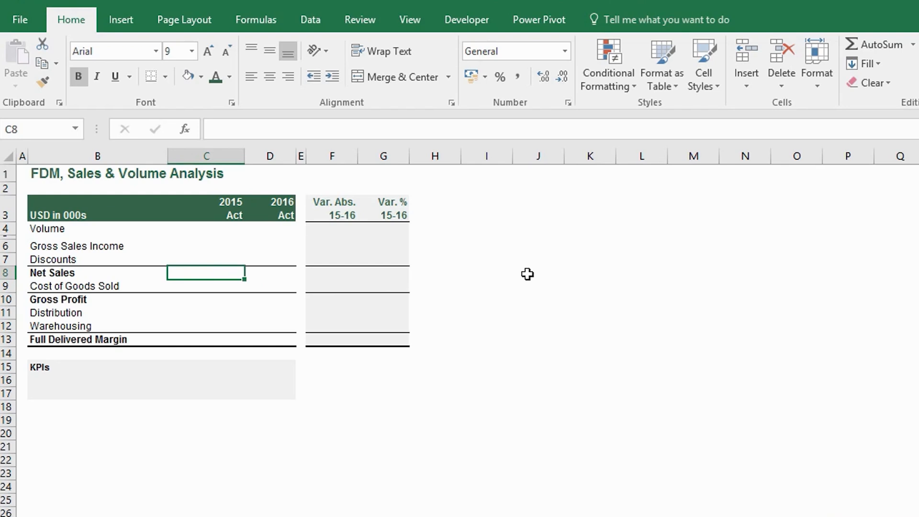
type("=SUM(")
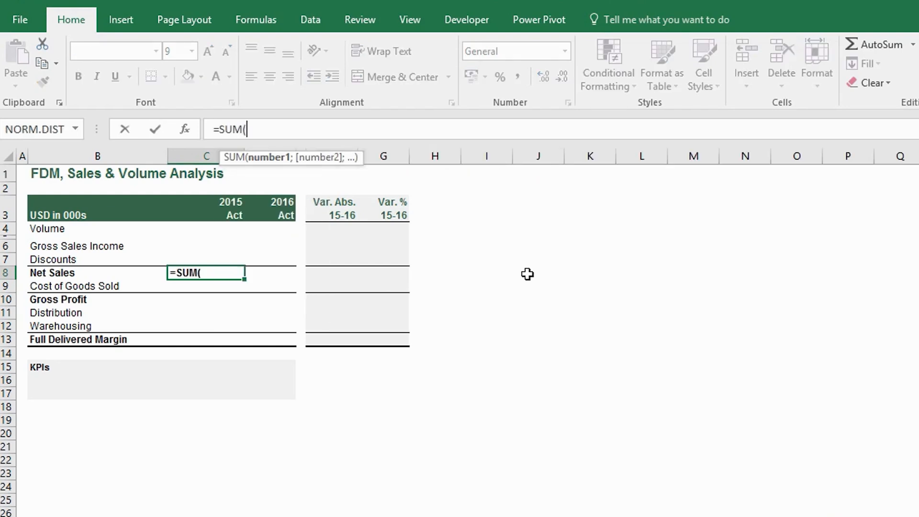
key("Up")
key("shift+Up")
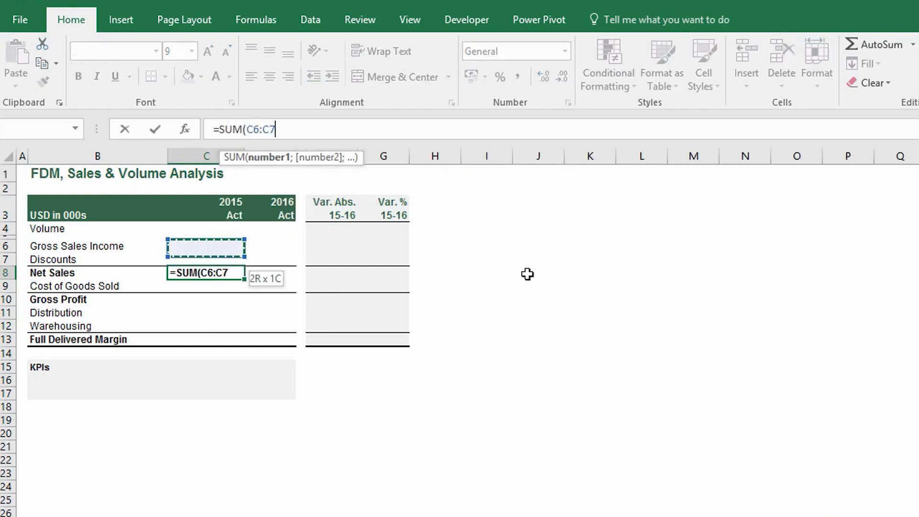
key("Return")
key("Up")
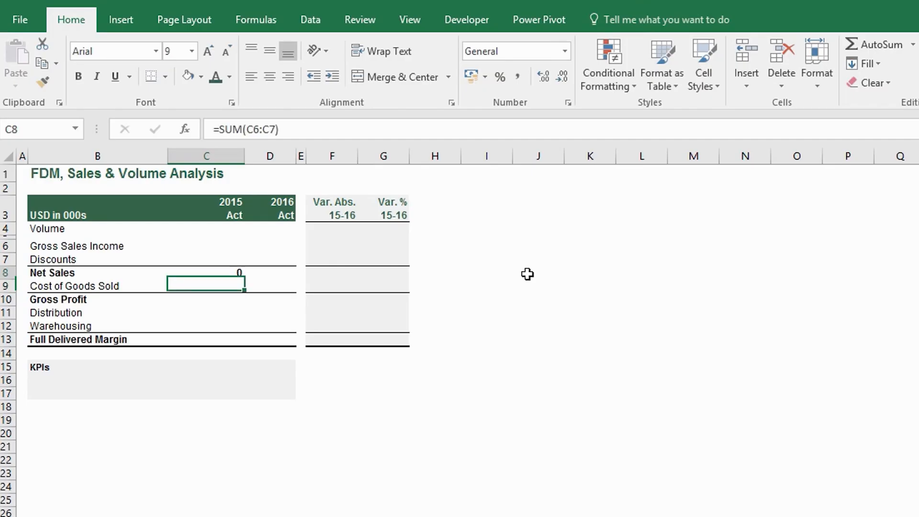
Calculate the 2015 Gross Profit in C10 by summing Net Sales and Cost of Goods Sold (C8:C9)
key("Down")
key("Down")
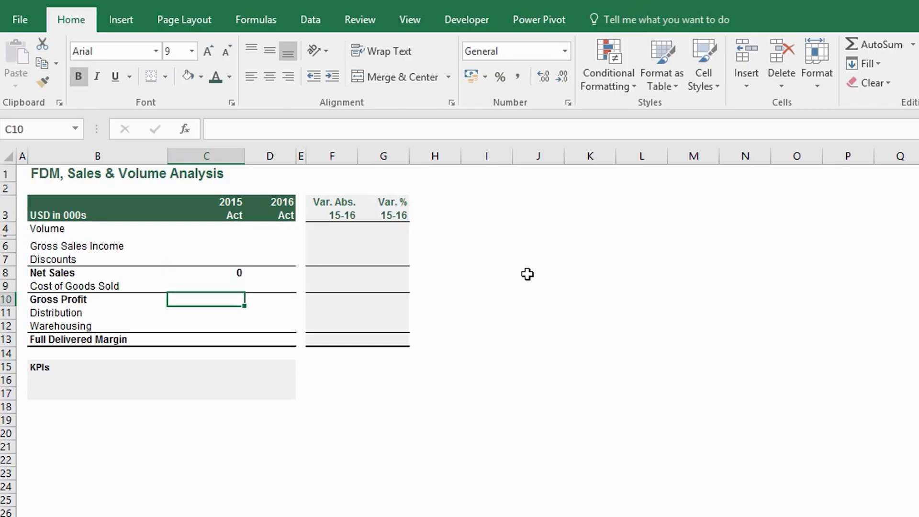
type("=SUM(")
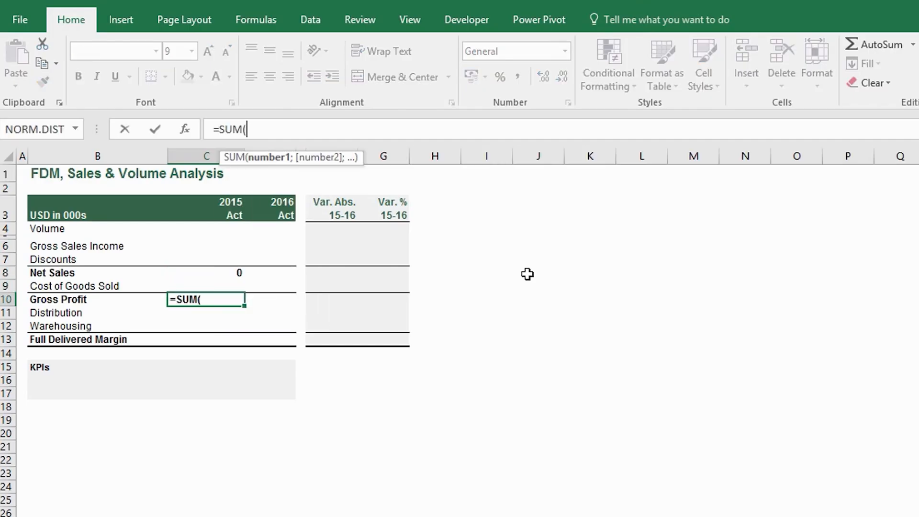
key("Up")
key("Up")
key("shift+Down")
type(")")
key("Return")
Calculate the 2015 Full Delivered Margin in C13 with =SUM(C10:C12)
key("Down")
key("Down")
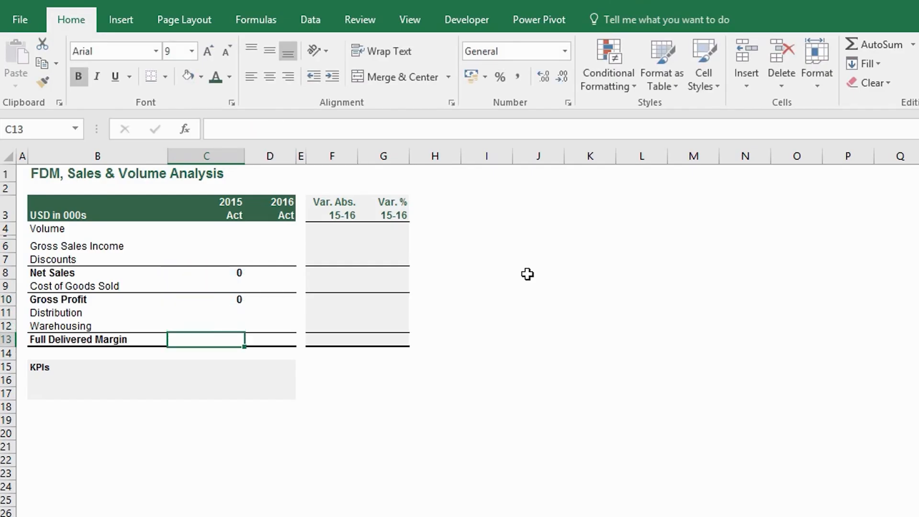
type("=SUM(")
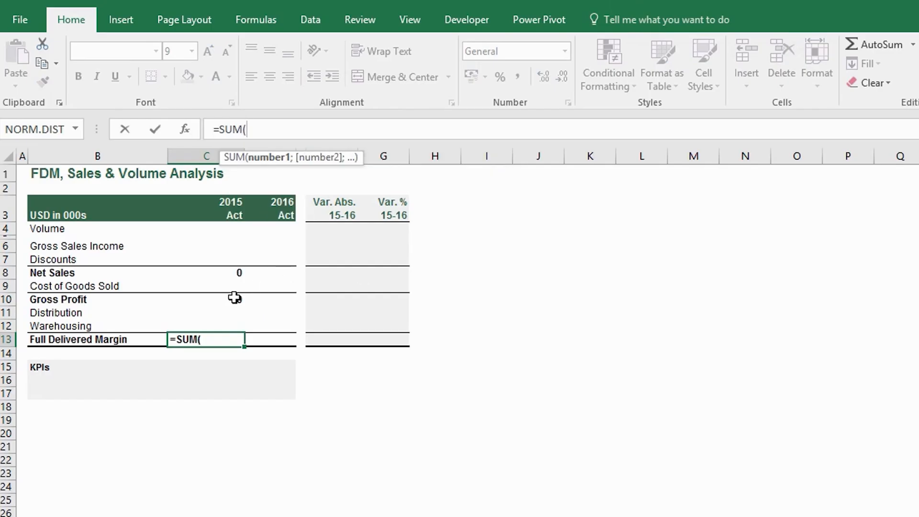
left_click_drag(236, 298, 235, 325)
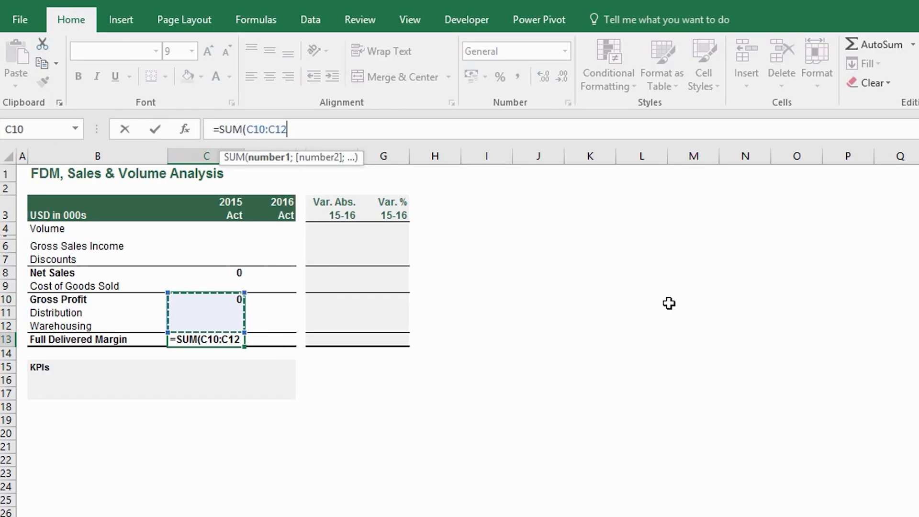
type(")")
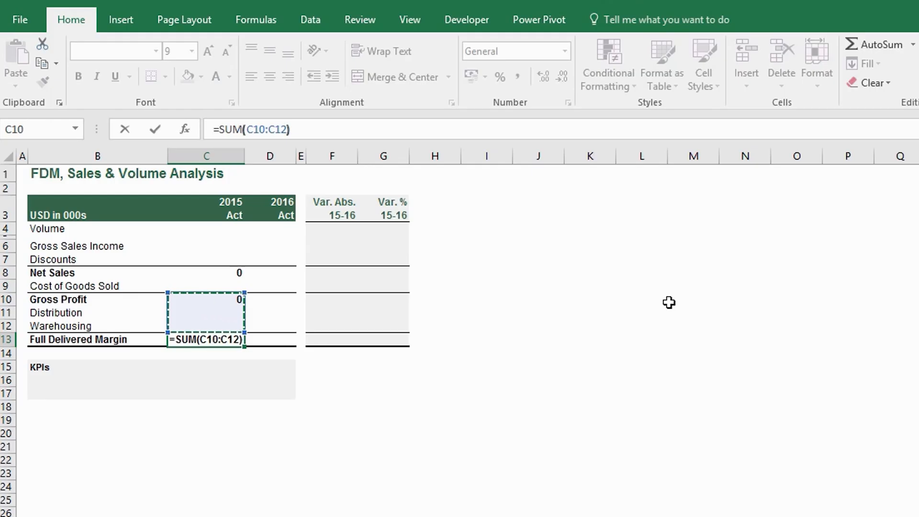
key("ctrl+Return")
Copy the 2015 subtotal formulas in C8:C13 to the 2016 column starting at D8, pasting formulas only
key("Up")
key("Up")
key("Up")
key("Up")
key("Up")
key("shift+Down")
key("shift+Down")
key("shift+Down")
key("shift+Down")
key("shift+Down")
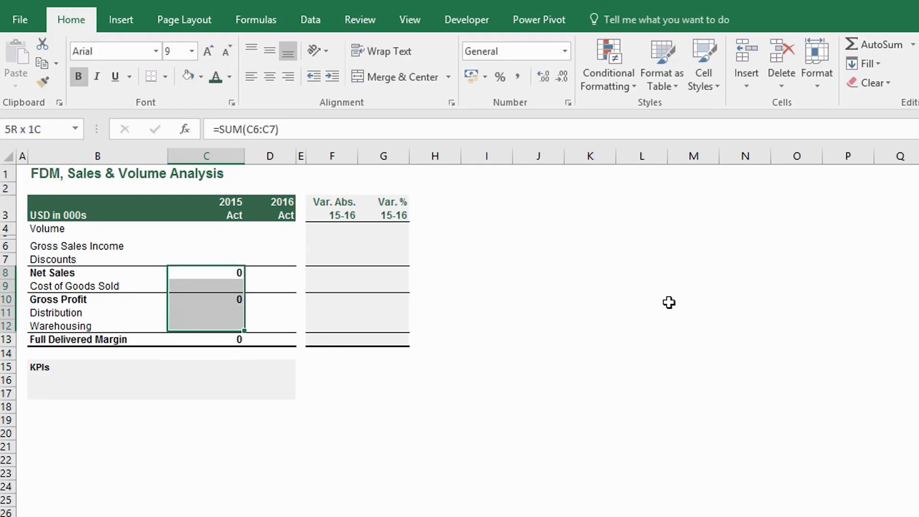
key("ctrl+c")
key("Right")
key("ctrl+alt+v")
key("f")
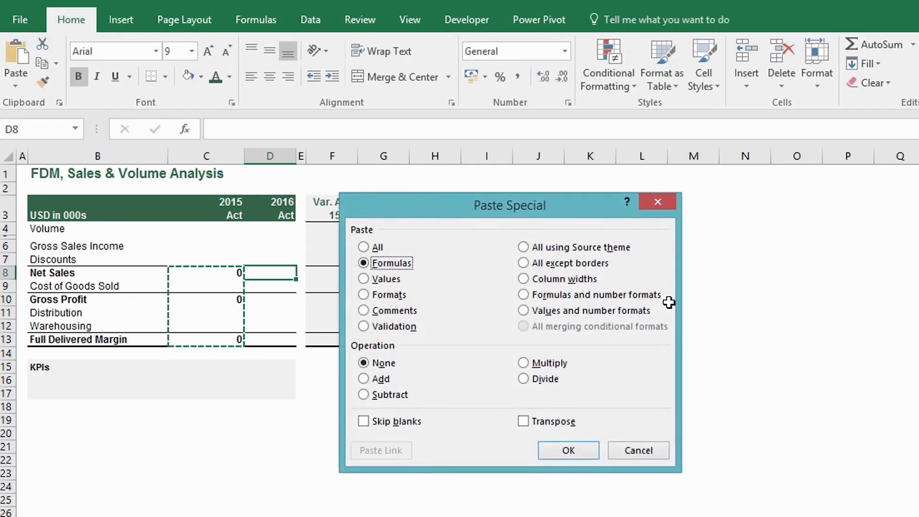
key("Return")
key("Down")
key("Escape")
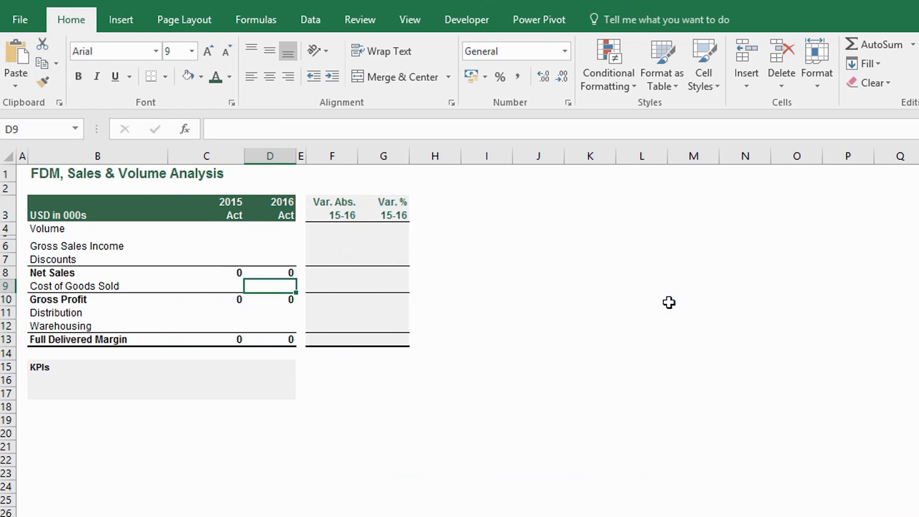
Check the cell references in the 2016 Net Sales, Gross Profit and Full Delivered Margin formulas
key("Up")
key("F2")
key("Escape")
key("Down")
key("Down")
key("F2")
key("Escape")
key("Down")
key("Down")
key("Down")
key("F2")
key("Escape")
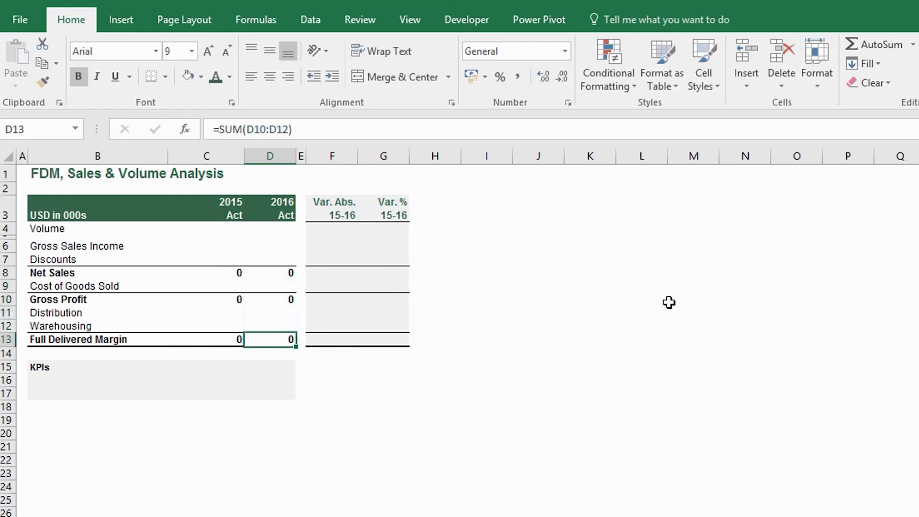
key("Down")
key("Down")
key("Up")
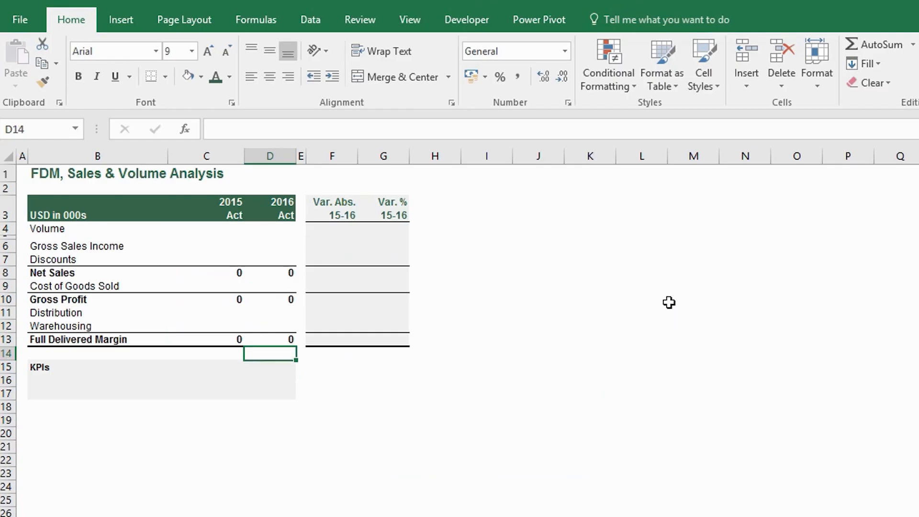
Calculate the absolute 2015-16 variance for Volume in F4 with =D4-C4
key("Up")
key("Right")
key("Right")
key("Up")
key("Up")
key("Up")
key("Up")
key("Up")
key("Up")
key("Up")
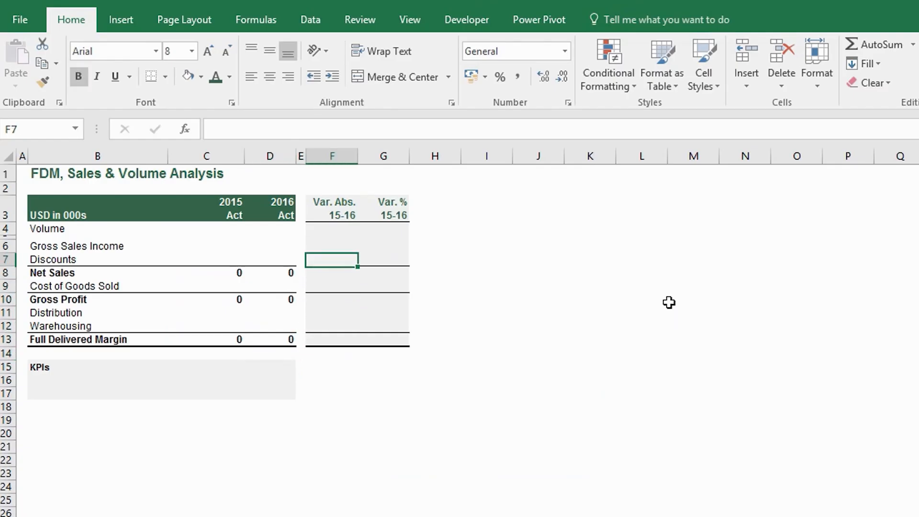
key("Up")
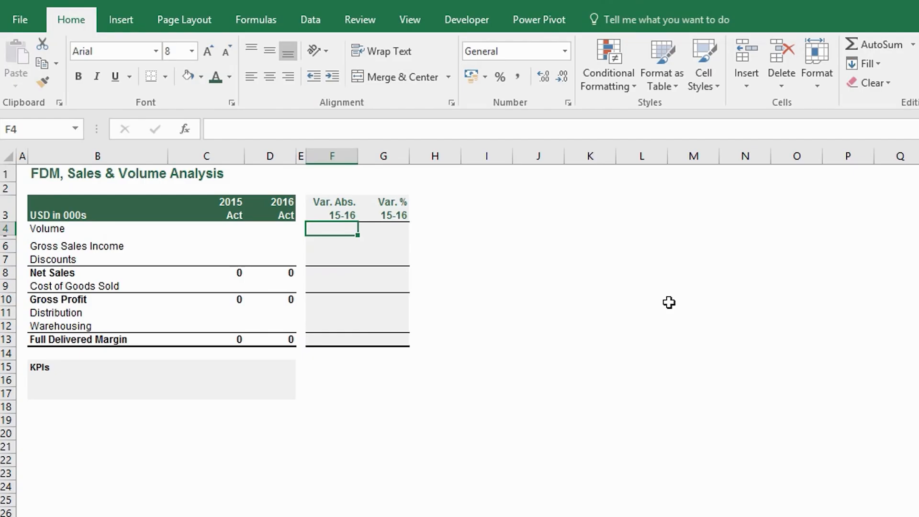
type("=")
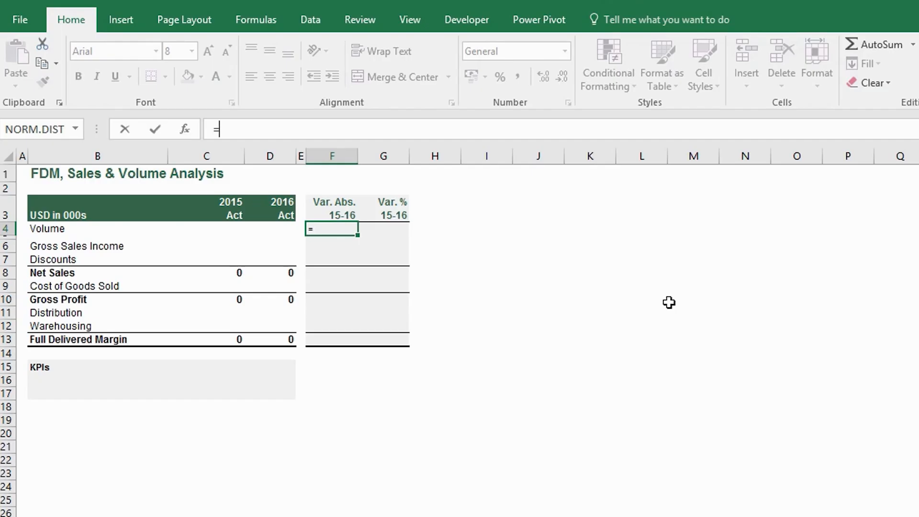
key("Left")
key("Left")
type("-")
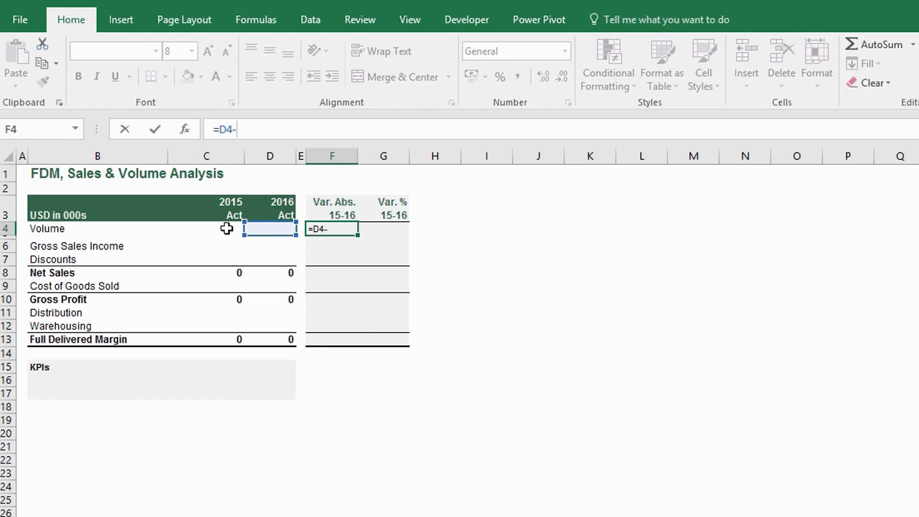
left_click(227, 228)
key("Return")
key("Up")
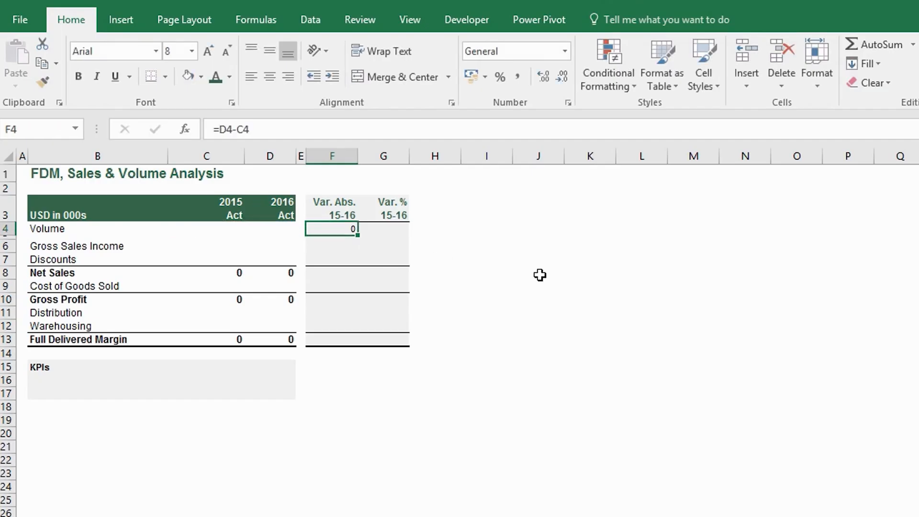
Enter the percentage variance formula for Volume in G4, dividing the 2016 value by the 2015 value (D4/C4)
key("Right")
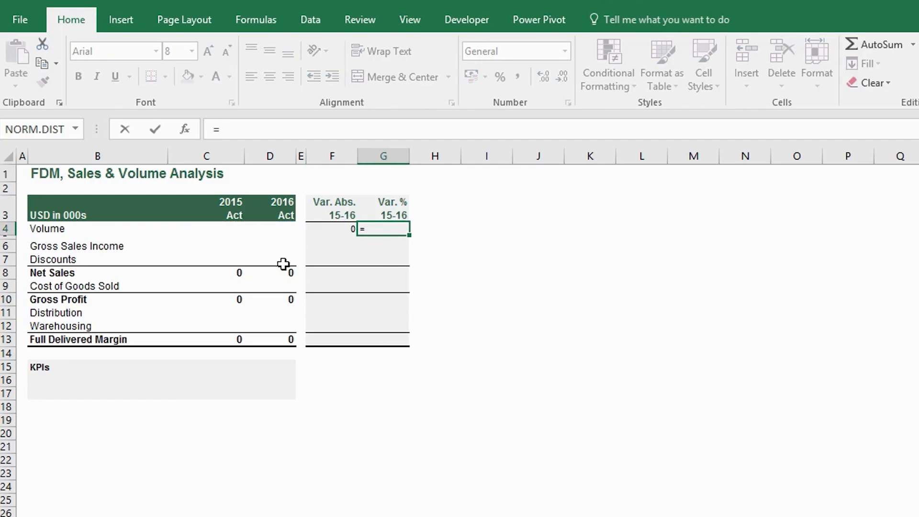
left_click(269, 230)
type("/")
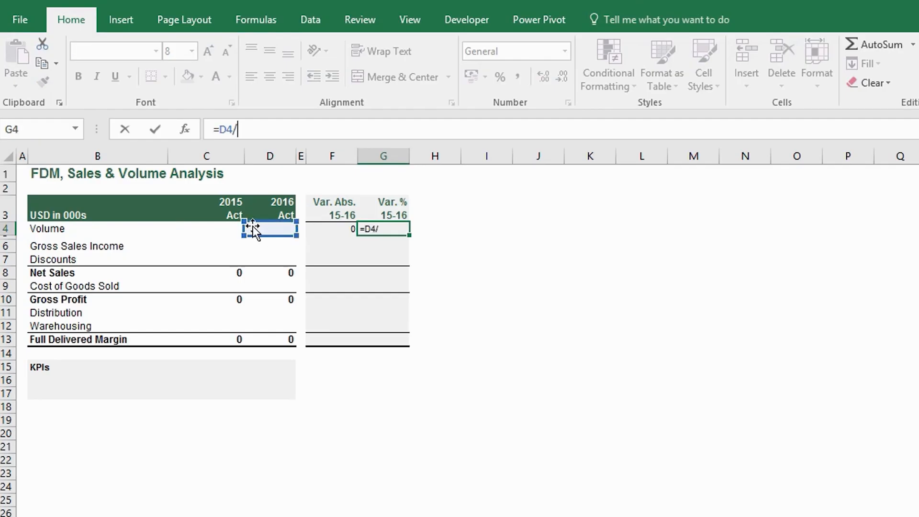
left_click(219, 229)
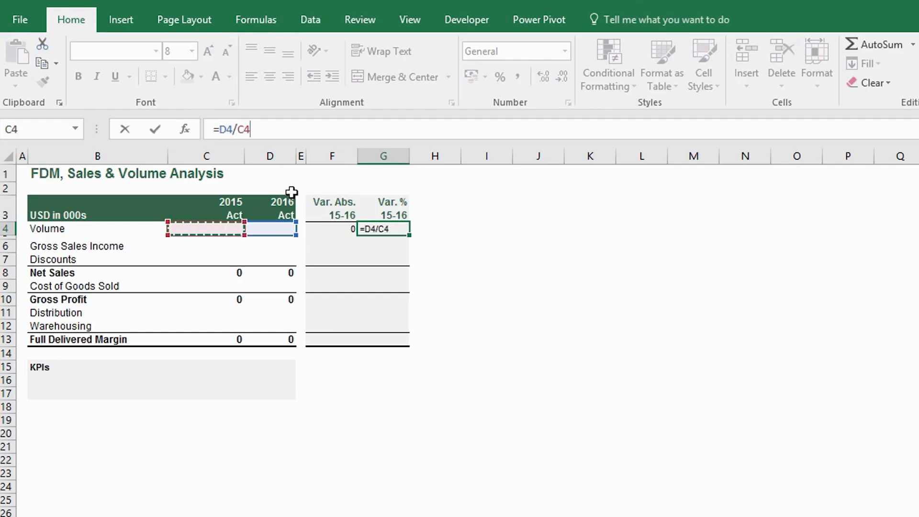
left_click(261, 130)
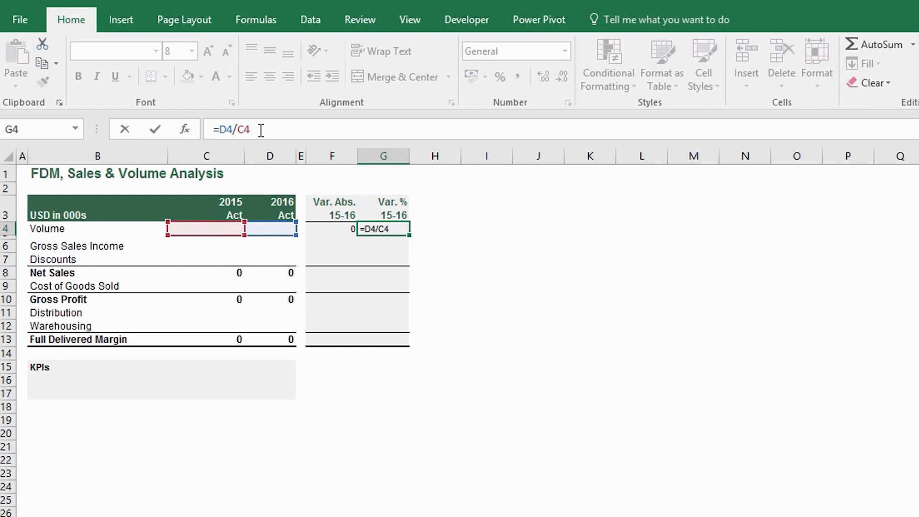
key("Return")
Copy the variance formulas in F4:G4 to F6:G13, pasting formulas only to preserve the table formatting
key("Left")
key("Up")
key("shift+Right")
key("ctrl+c")
key("Down")
key("Down")
key("shift+Right")
key("shift+Down")
key("shift+Down")
key("shift+Down")
key("shift+Down")
key("shift+Down")
key("shift+Down")
key("shift+Down")
key("ctrl+alt+v")
key("f")
key("Return")
key("Down")
key("Escape")
Add the KPI row labels "Gross Profit %" in B16 and "FDM %" in B17
key("Down")
key("Down")
key("Down")
key("Down")
key("Down")
key("Down")
key("Down")
key("Down")
key("Down")
key("Down")
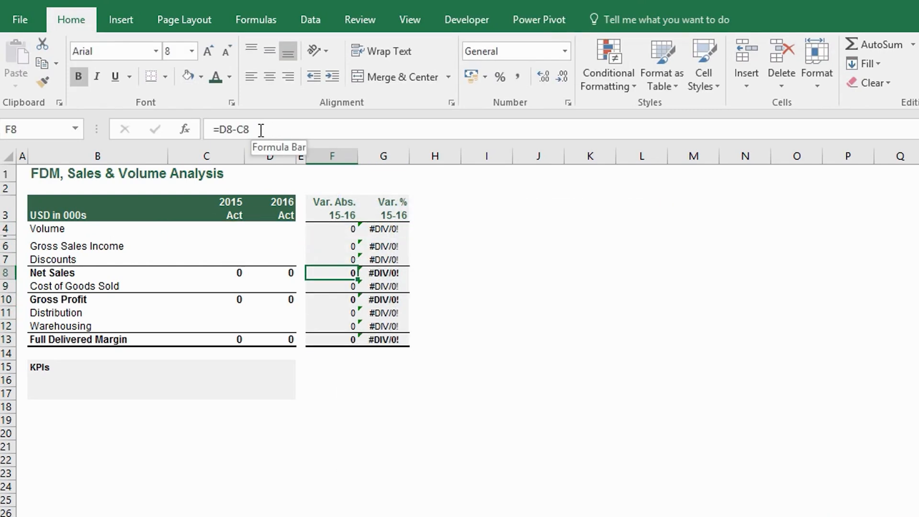
key("Left")
key("Left")
key("Left")
key("Left")
key("Up")
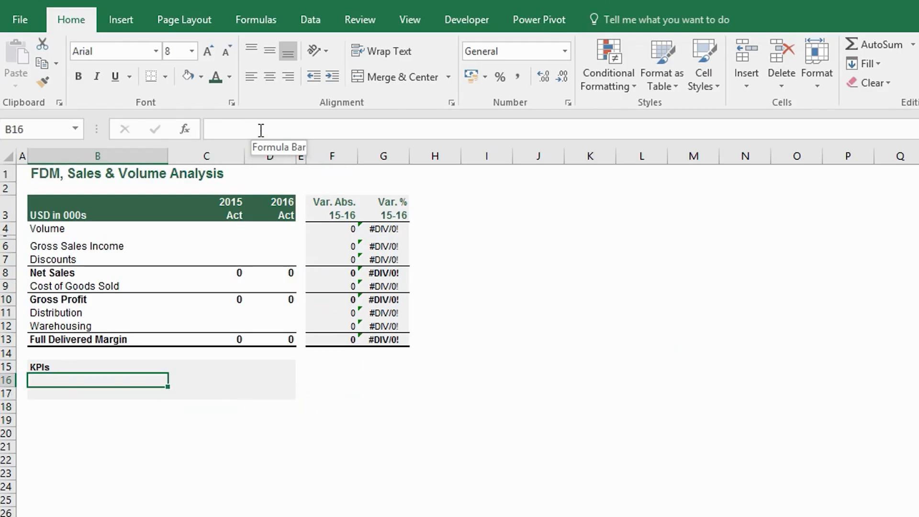
type("Gross Profit %")
key("Return")
type("FDM %")
Calculate the 2015 Gross Profit % in C16 as Gross Profit divided by Net Sales (=C10/C8)
key("Up")
key("Right")
type("=")
key("Up")
key("Up")
key("Up")
key("Up")
key("Up")
key("Up")
type("/")
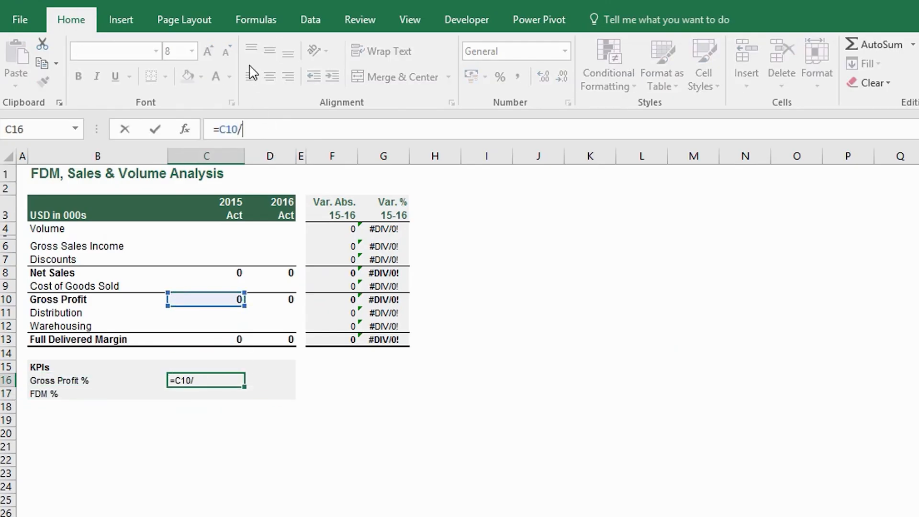
left_click(229, 272)
key("Return")
Calculate the 2015 FDM % in C17 as Full Delivered Margin divided by Net Sales (C13/C8)
key("Up")
key("Down")
type("=")
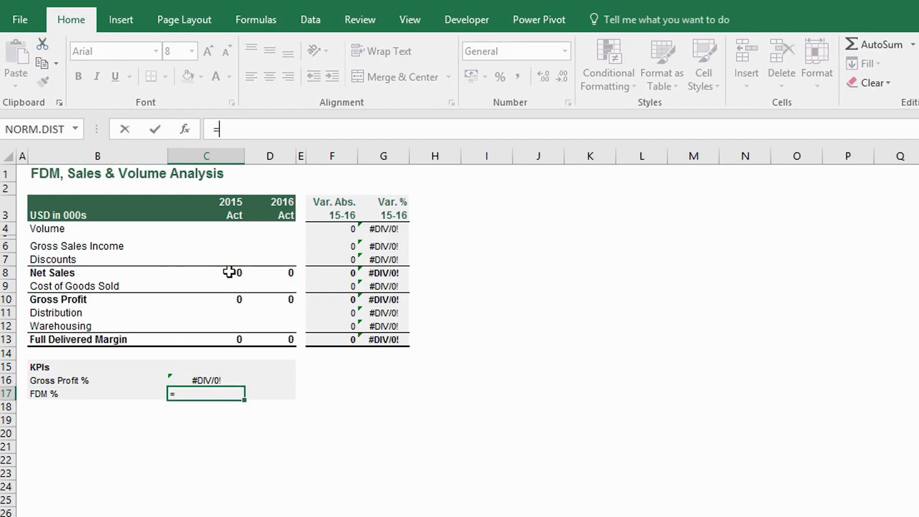
left_click(223, 338)
type("/")
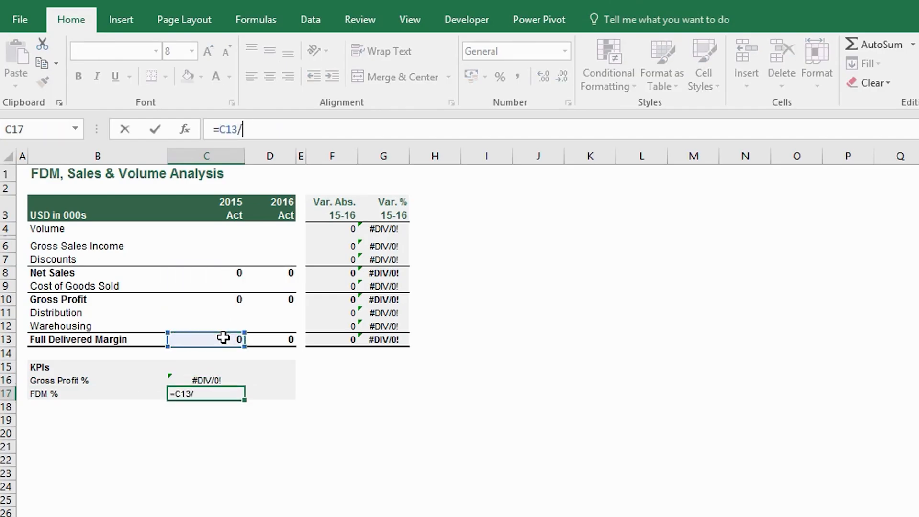
left_click(225, 273)
key("Return")
Copy the two KPI formulas in C16:C17 to the 2016 column in D16:D17
key("Up")
key("Up")
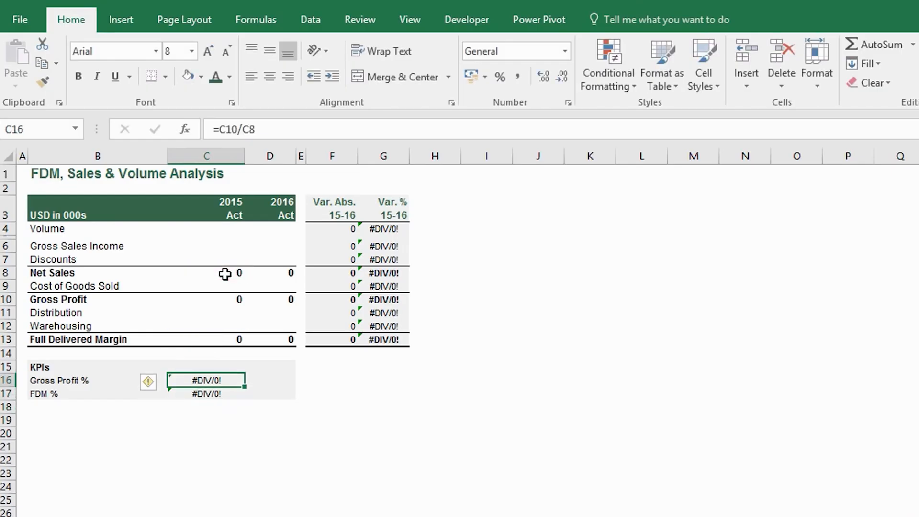
key("shift+Down")
key("ctrl+c")
key("Right")
key("ctrl+v")
key("Escape")
key("Down")
key("Down")
key("Down")
key("Down")
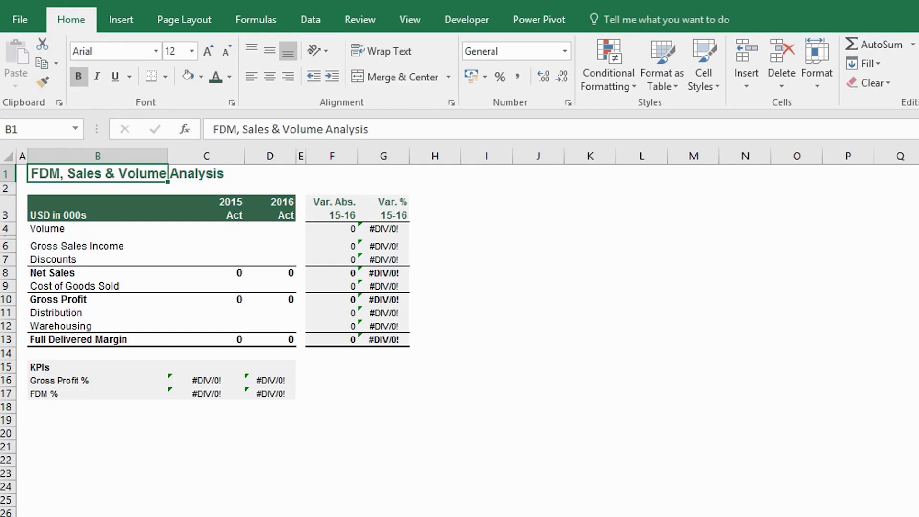
Insert a PivotTable on a new worksheet from the entire sales data range, including its headers
key("alt+Tab")
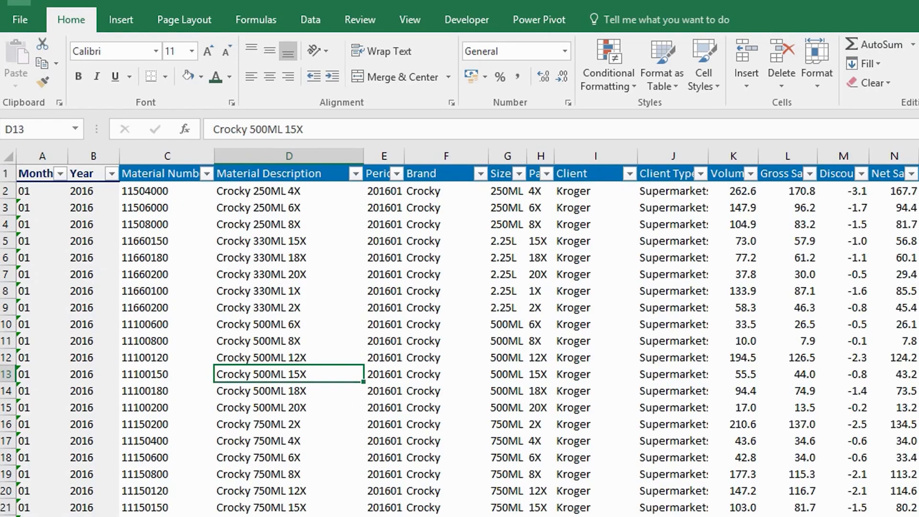
left_click(60, 340)
key("ctrl+Up")
key("ctrl+shift+Right")
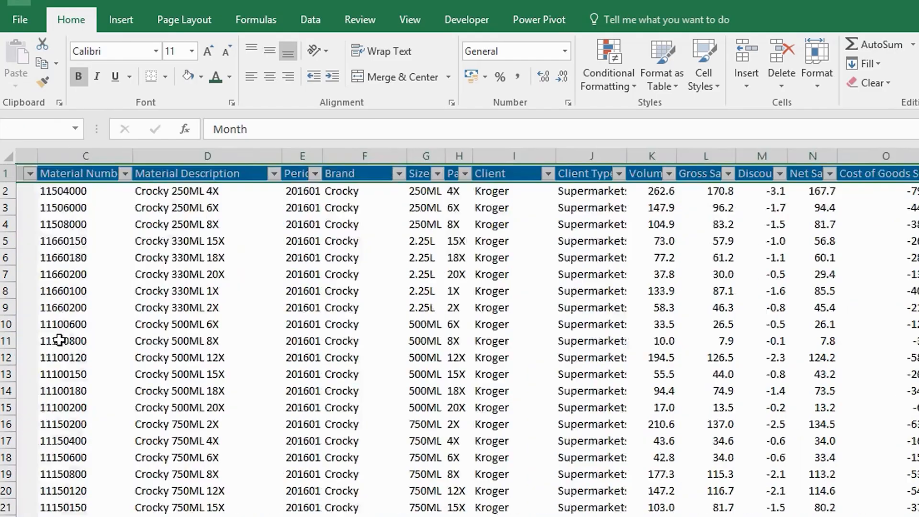
key("ctrl+shift+Down")
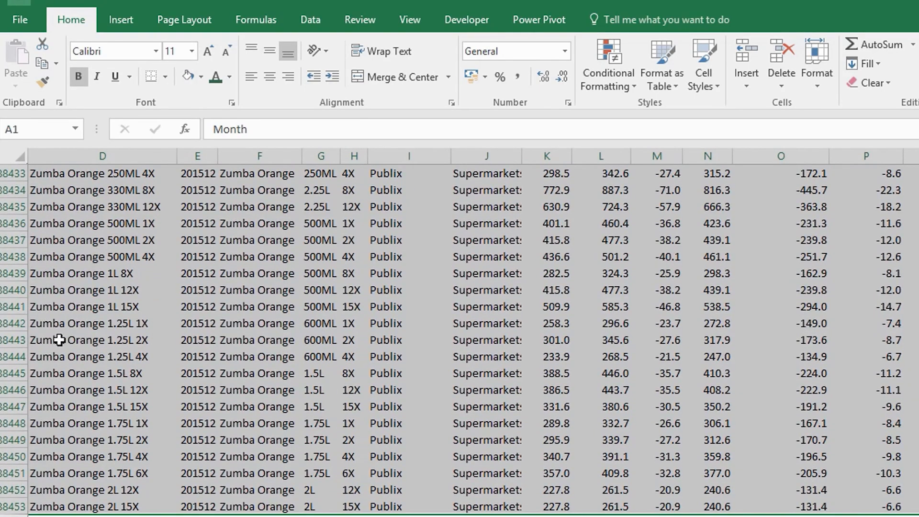
left_click(113, 27)
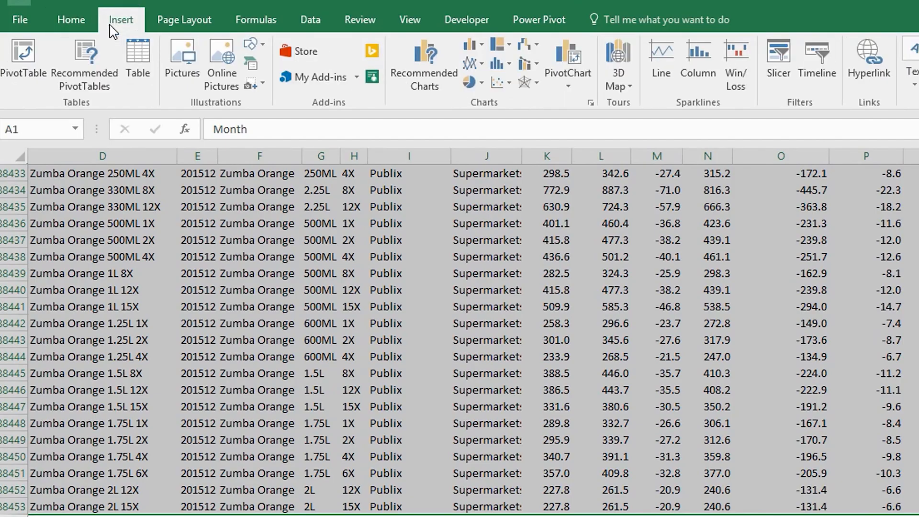
left_click(15, 73)
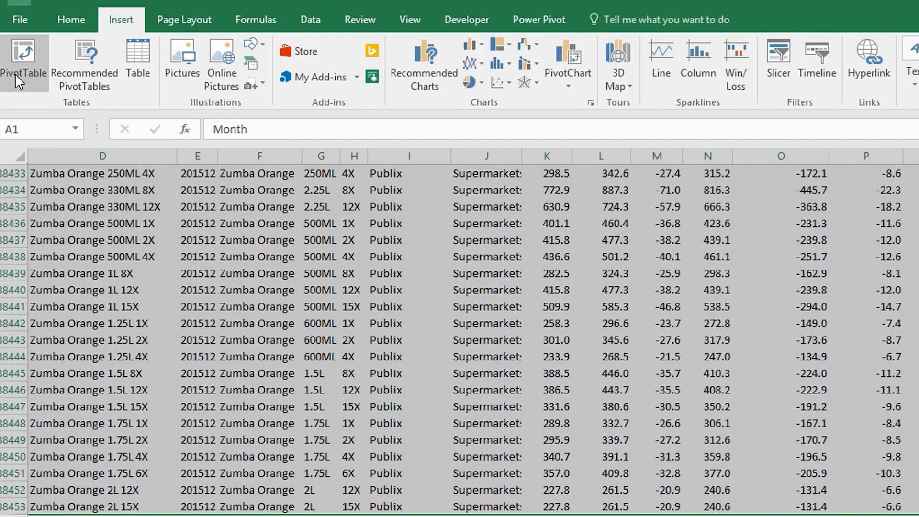
left_click(565, 457)
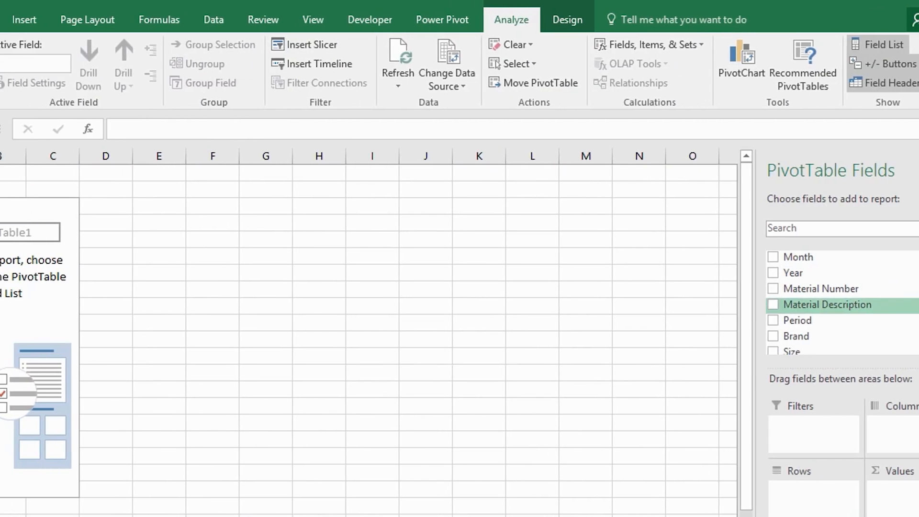
Place the Year field in the pivot table's columns, with the Month field beneath it
scroll(899, 300, "down", 5)
scroll(899, 300, "up", 5)
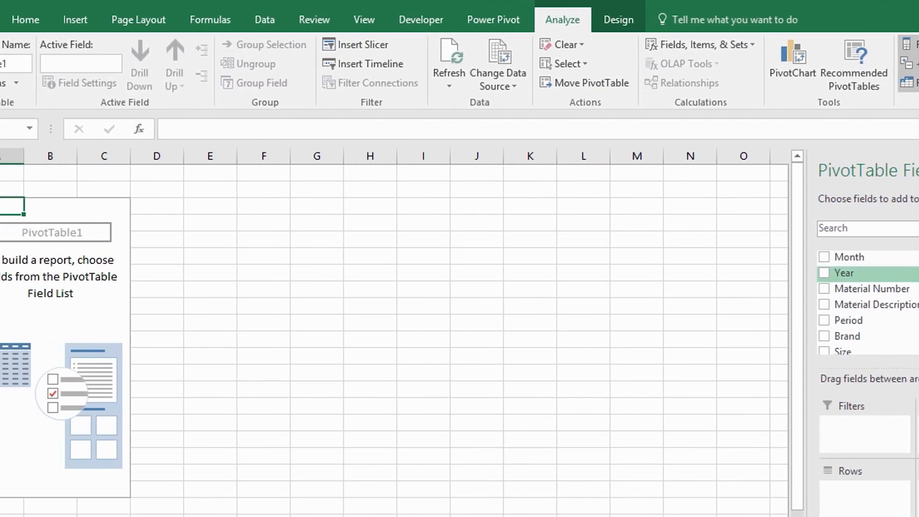
left_click_drag(906, 273, 918, 434)
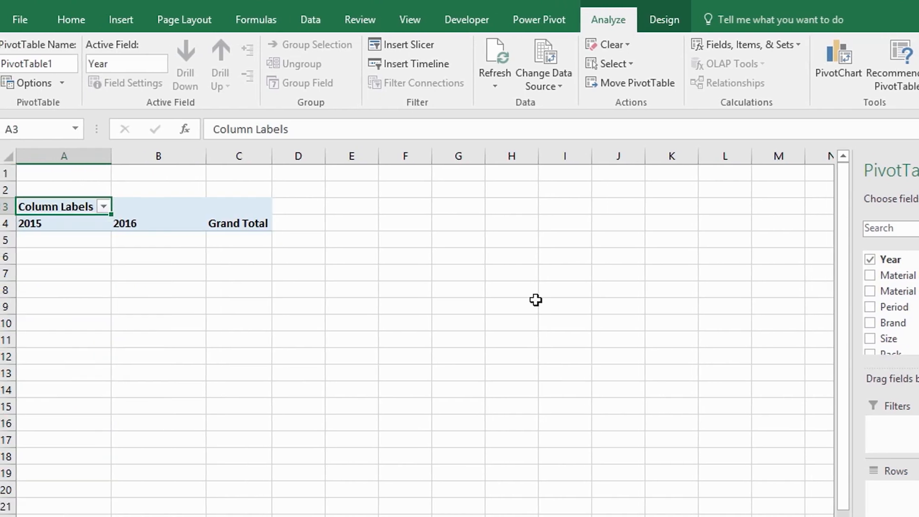
left_click_drag(916, 278, 915, 273)
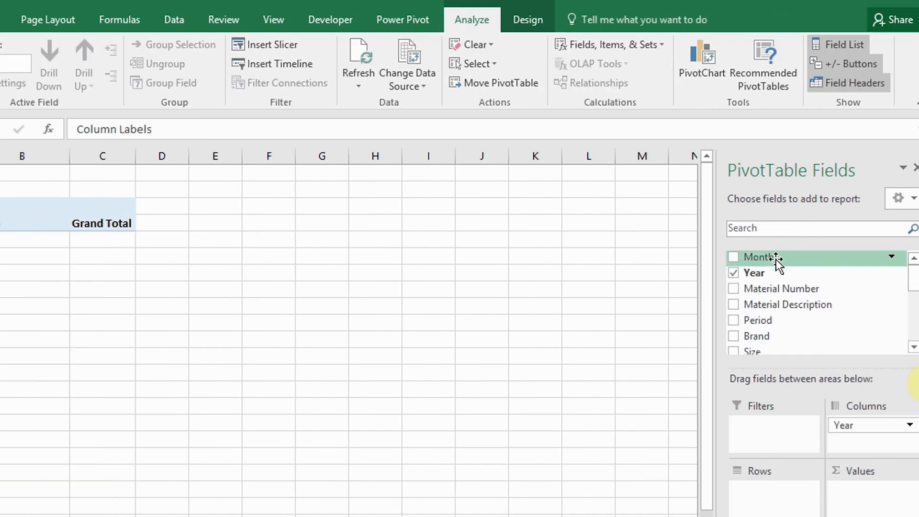
left_click_drag(776, 262, 843, 441)
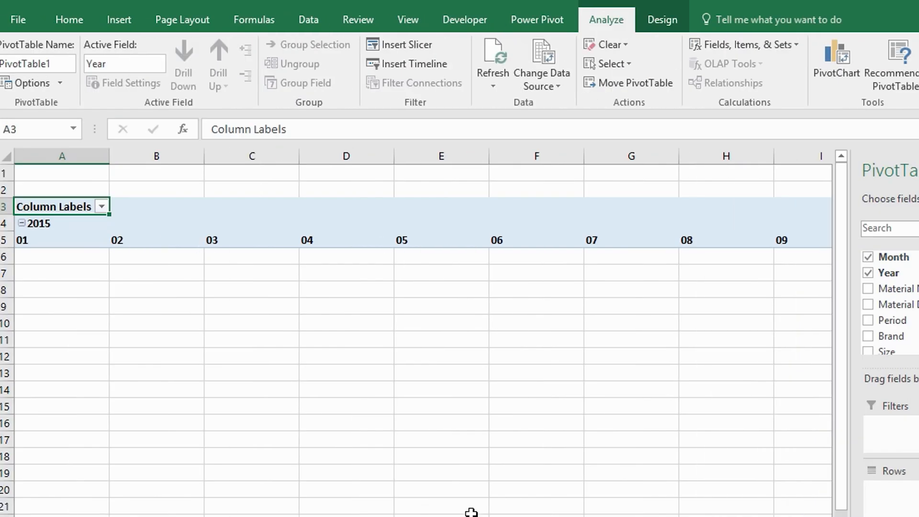
Add the Brand field to the pivot table's rows
scroll(802, 318, "down", 5)
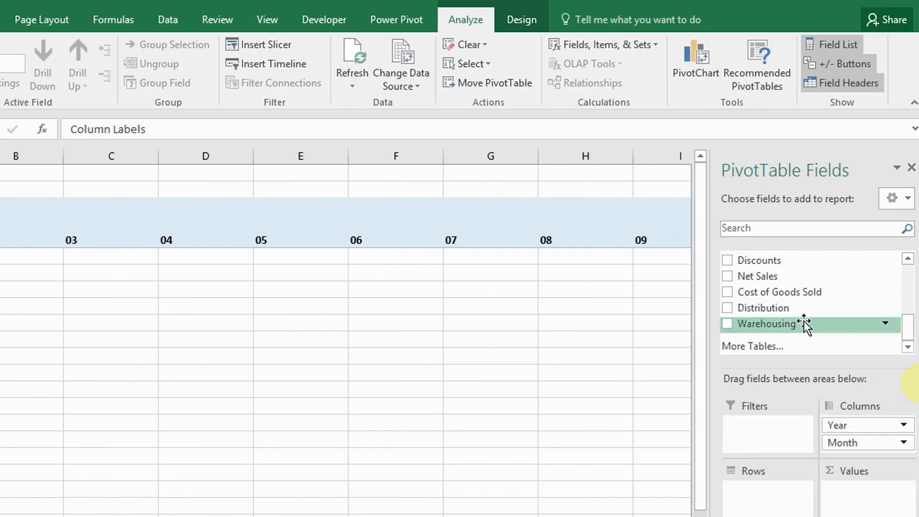
left_click_drag(907, 321, 908, 275)
left_click_drag(775, 336, 747, 489)
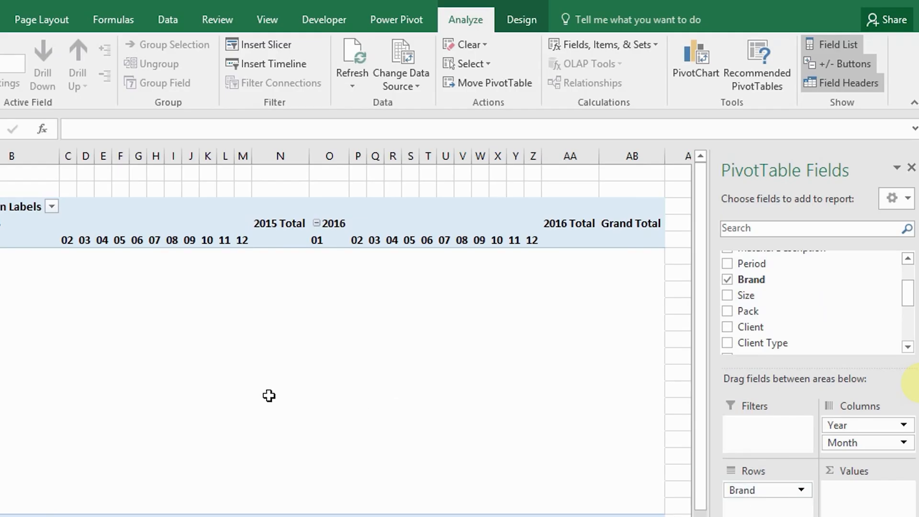
Add Volume, Gross Sales, Discounts, Net Sales, Cost of Goods Sold, Distribution and Warehousing as summed values in the pivot table
left_click_drag(698, 389, 699, 405)
left_click_drag(908, 295, 912, 322)
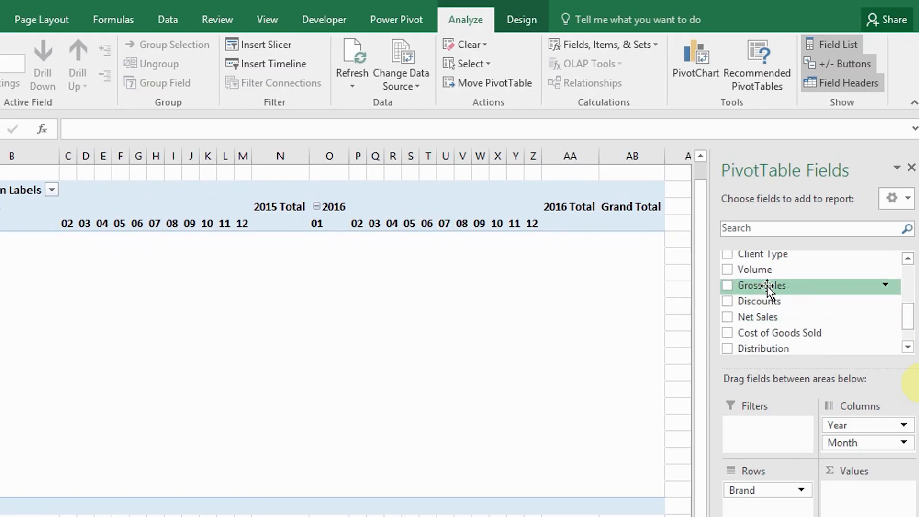
left_click(728, 270)
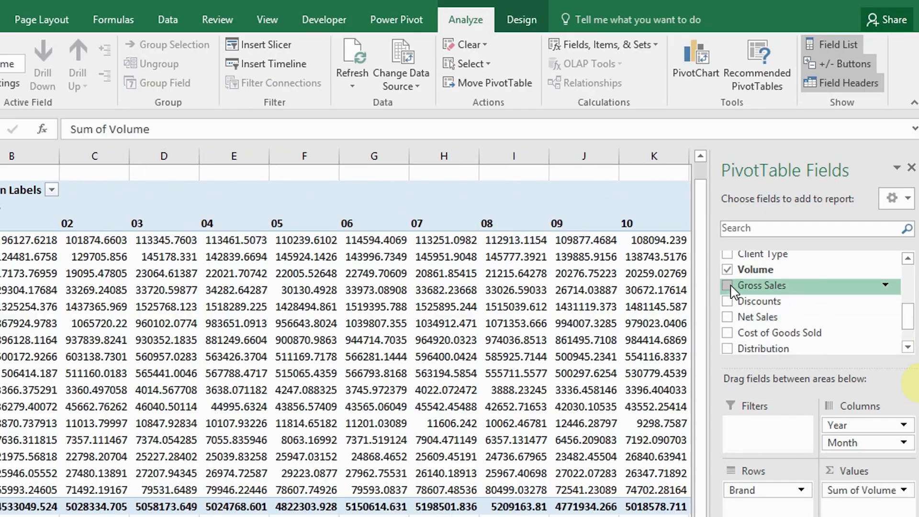
left_click(728, 286)
left_click(728, 302)
left_click(728, 317)
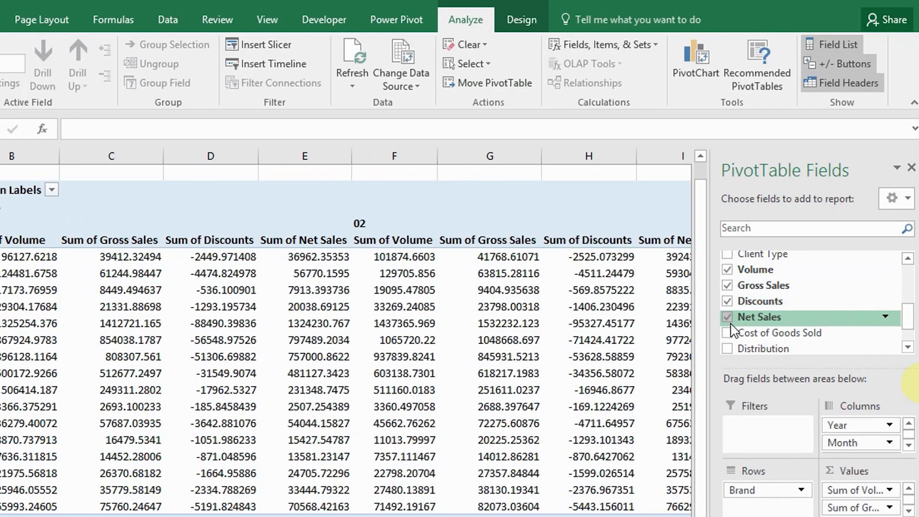
left_click(727, 333)
left_click(727, 349)
scroll(904, 325, "down", 2)
left_click(728, 324)
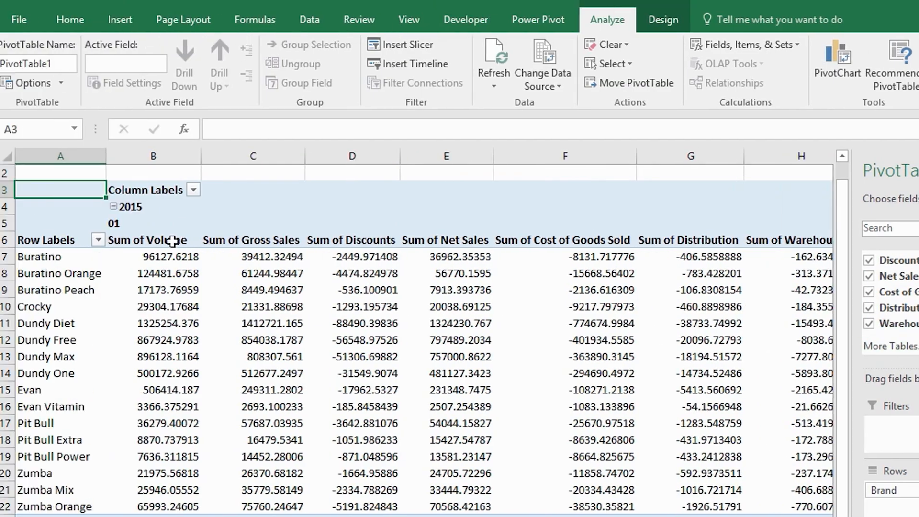
Examine the pivot table's value headings across the monthly 2015 columns, starting from the row labels in row 6
left_click(36, 241)
key("Right")
key("Right")
key("Right")
key("Right")
key("Right")
key("Right")
key("Right")
key("Right")
key("Right")
key("Right")
key("Right")
key("Right")
key("Right")
key("Right")
key("Right")
key("Right")
key("Right")
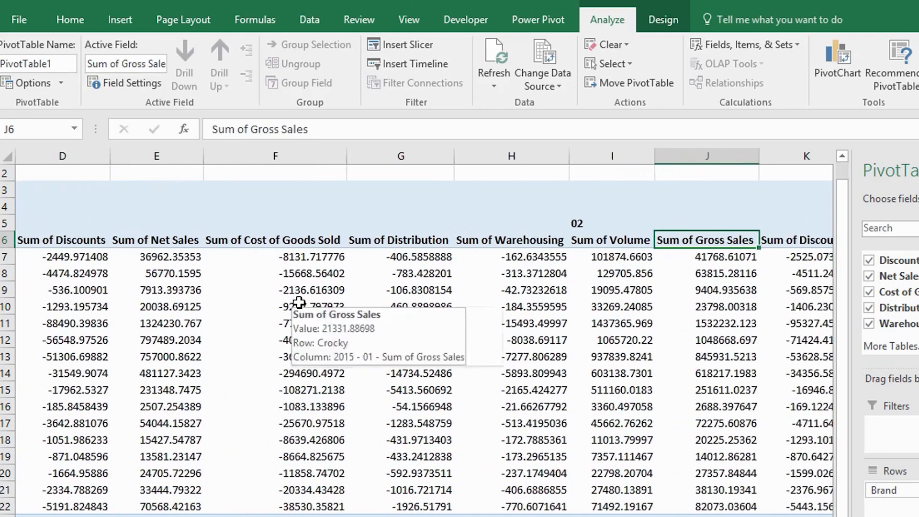
key("Right")
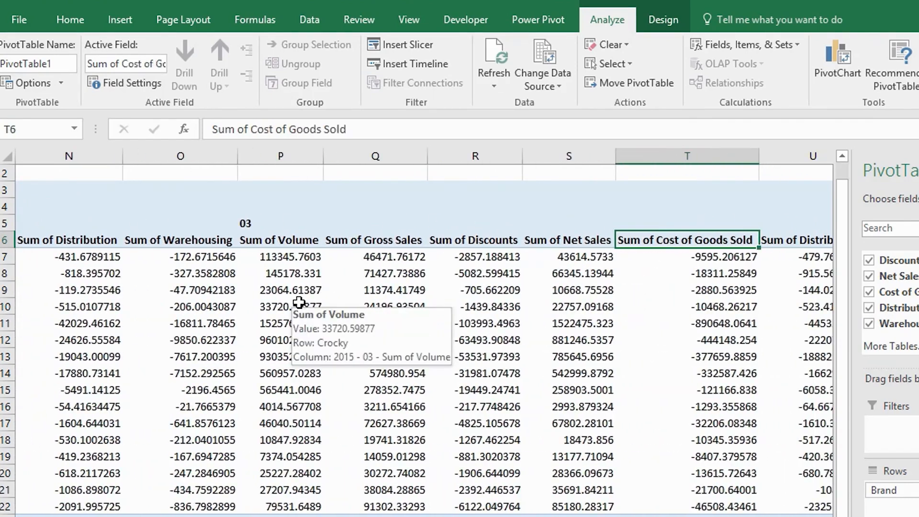
key("Left")
key("Left")
key("Left")
key("Left")
key("Left")
key("Left")
key("Left")
key("Left")
key("Left")
key("Left")
key("Left")
key("Left")
key("Left")
key("Left")
key("Left")
key("Left")
key("Left")
key("Left")
key("Left")
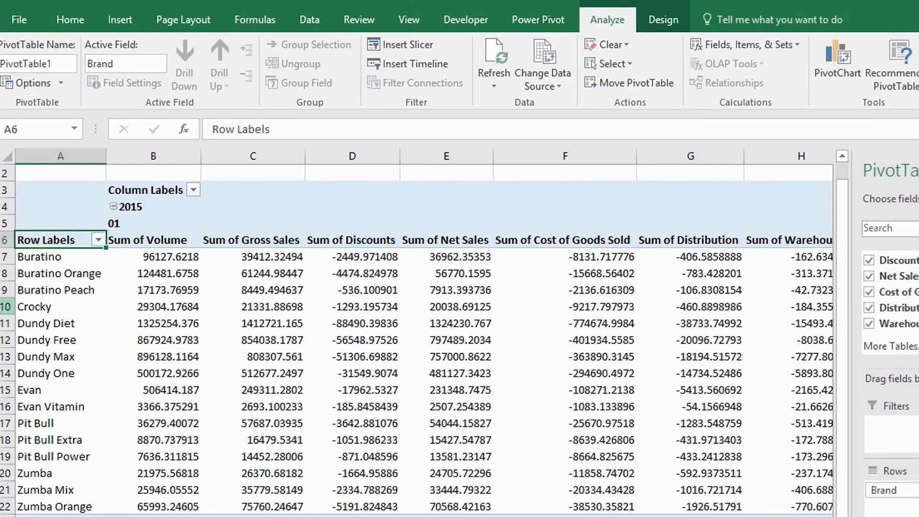
Link the 2015 Volume cell C5 in the report to the pivot table's Buratino volume for month 01 of 2015
left_click_drag(215, 244, 282, 278)
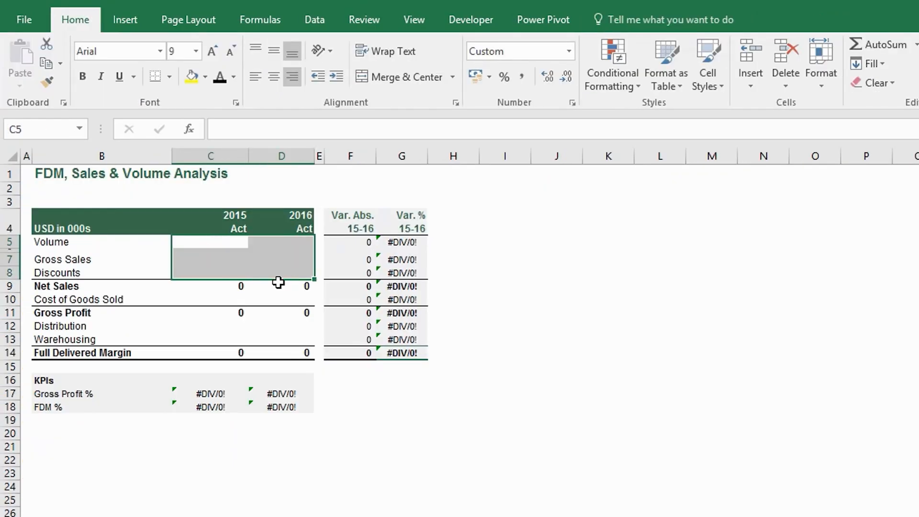
left_click(237, 244)
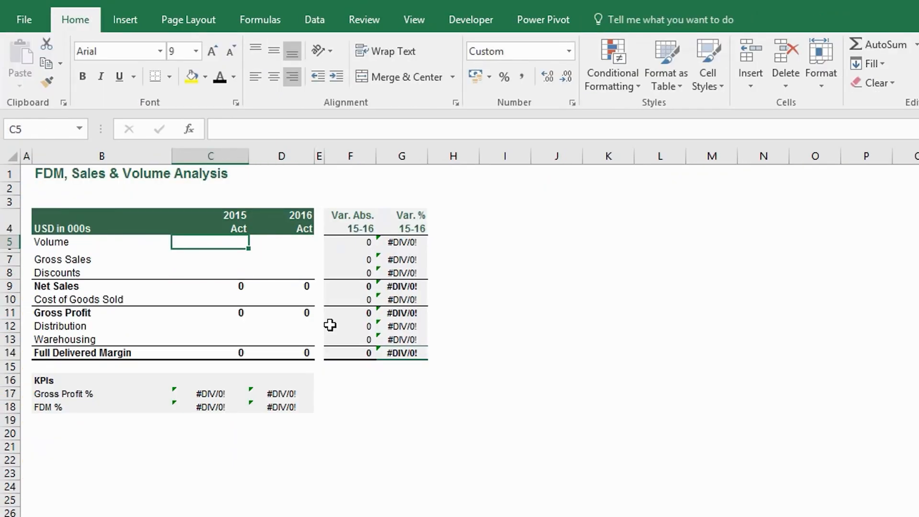
type("=")
left_click(201, 516)
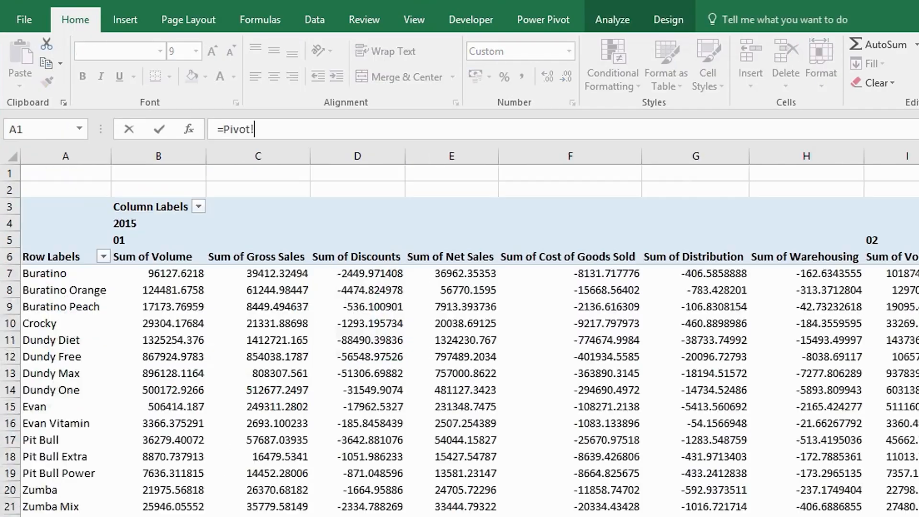
left_click(171, 274)
key("Return")
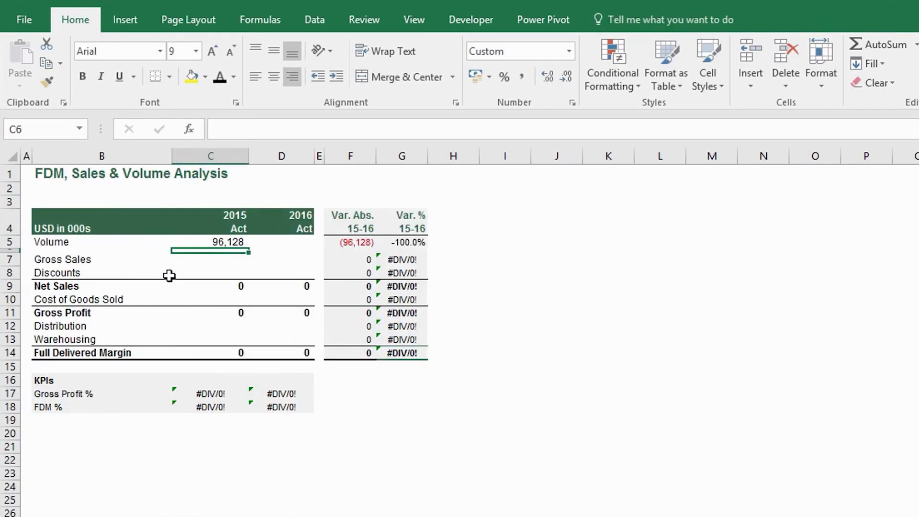
Examine the data field and pivot table arguments of C5's GETPIVOTDATA formula, checking the reference against cell A3 on the Pivot sheet
left_click(209, 243)
double_click(249, 129)
double_click(379, 129)
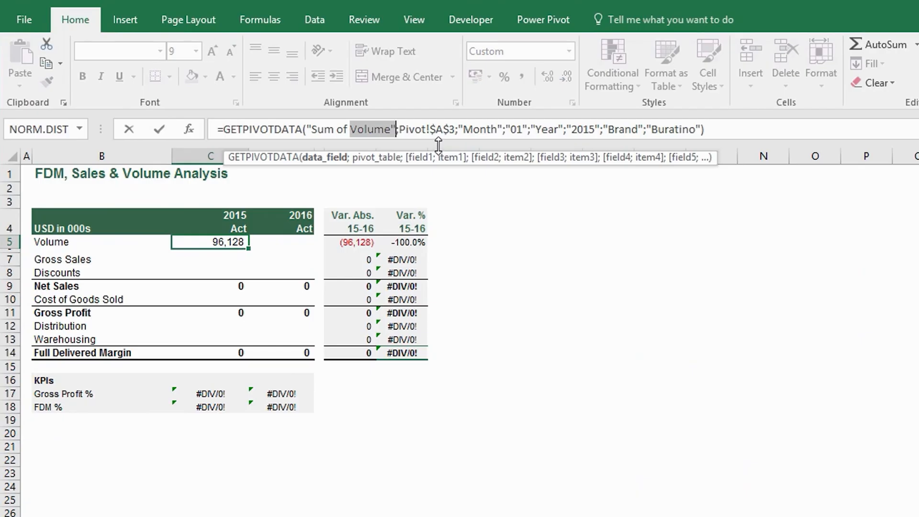
key("shift+Left")
double_click(438, 128)
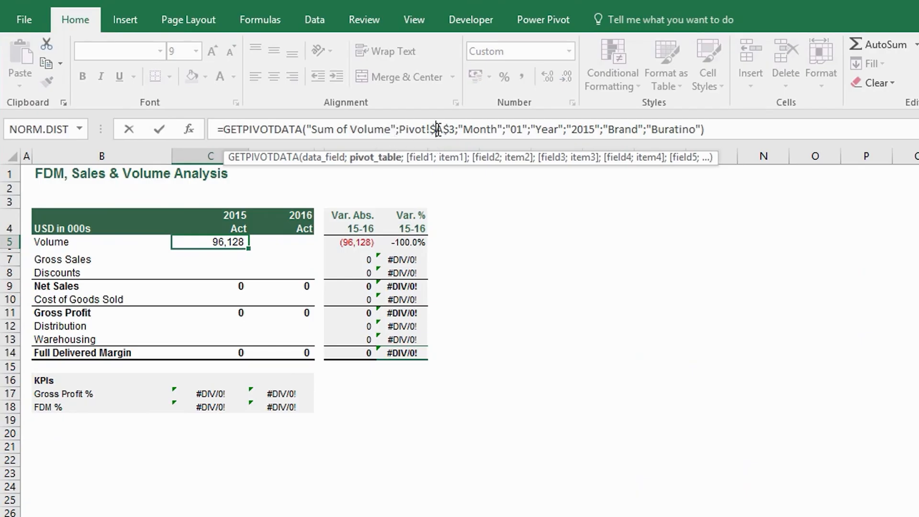
key("Escape")
key("ctrl+Page_Up")
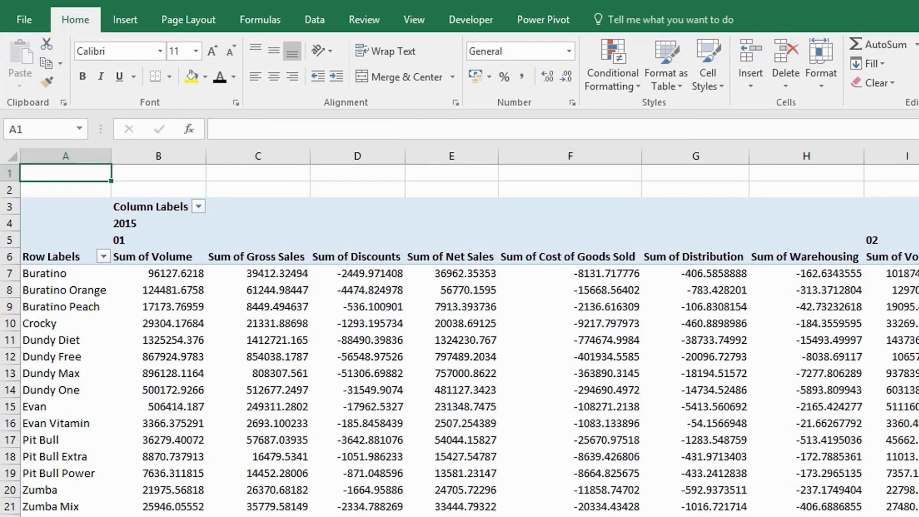
left_click(80, 200)
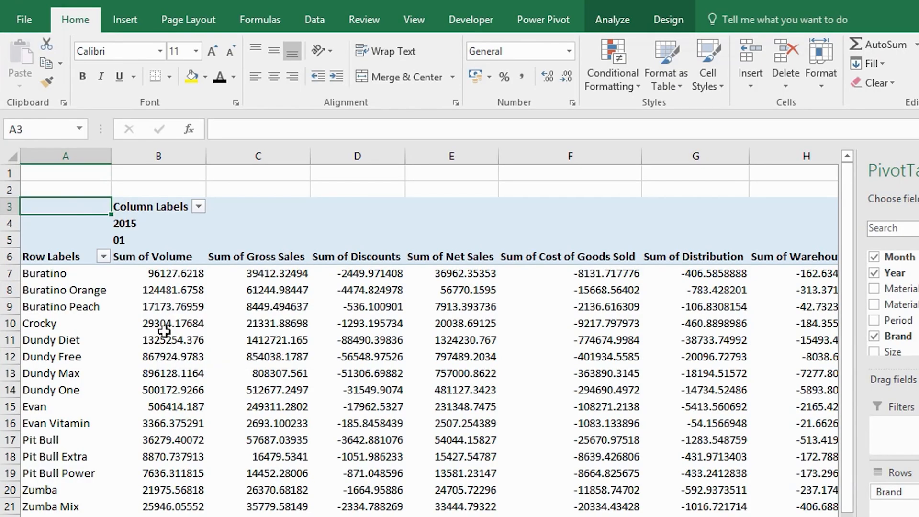
key("ctrl+Page_Down")
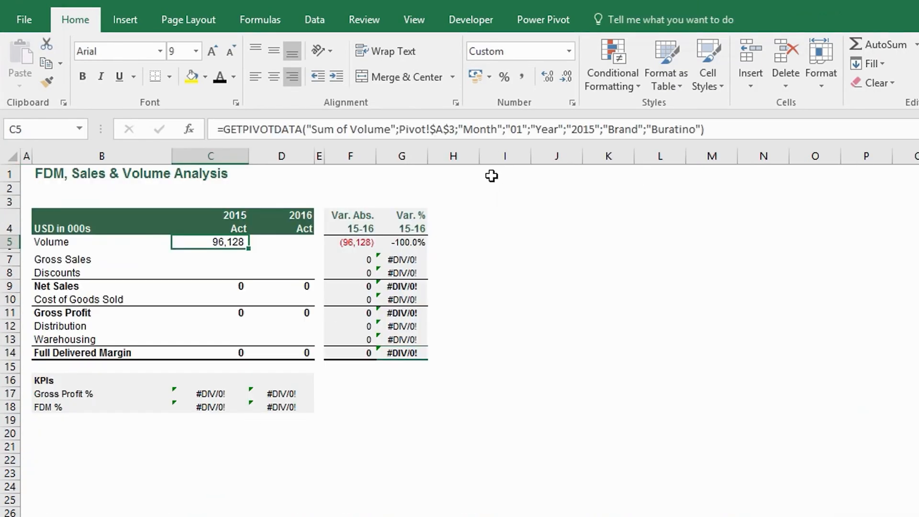
Examine the Month, Year and Brand criteria in C5's GETPIVOTDATA formula against the matching labels and volume value in the pivot table
left_click_drag(458, 129, 702, 127)
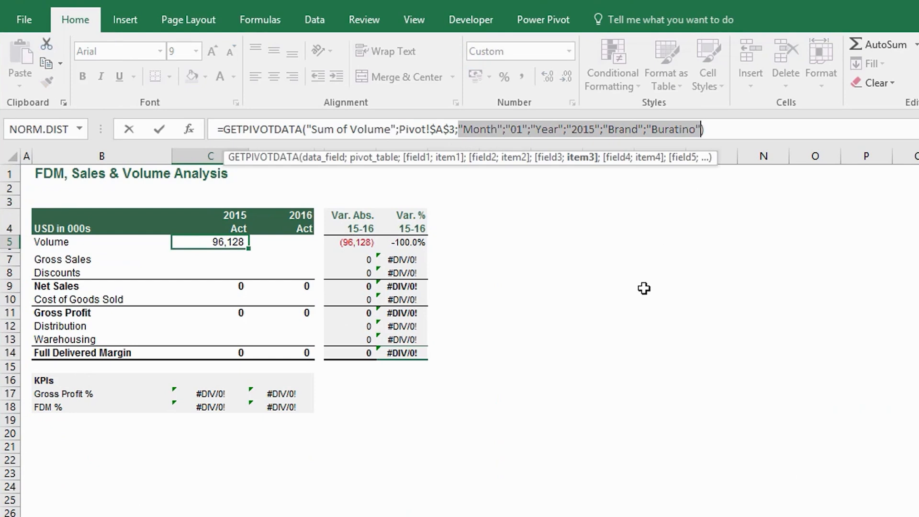
key("Escape")
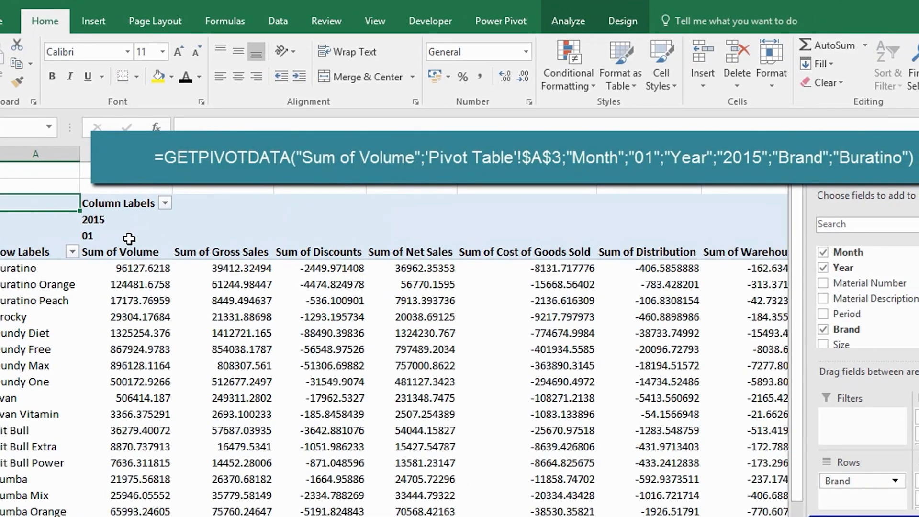
left_click(130, 237)
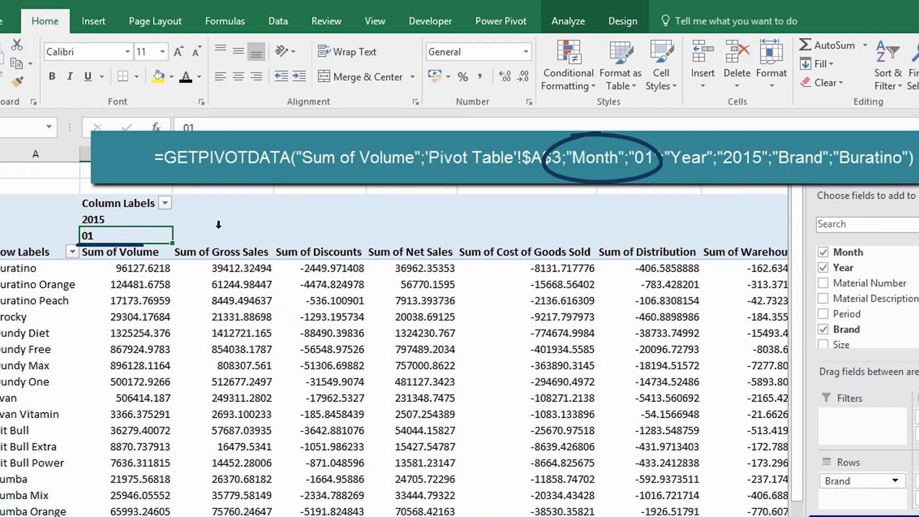
left_click(143, 220)
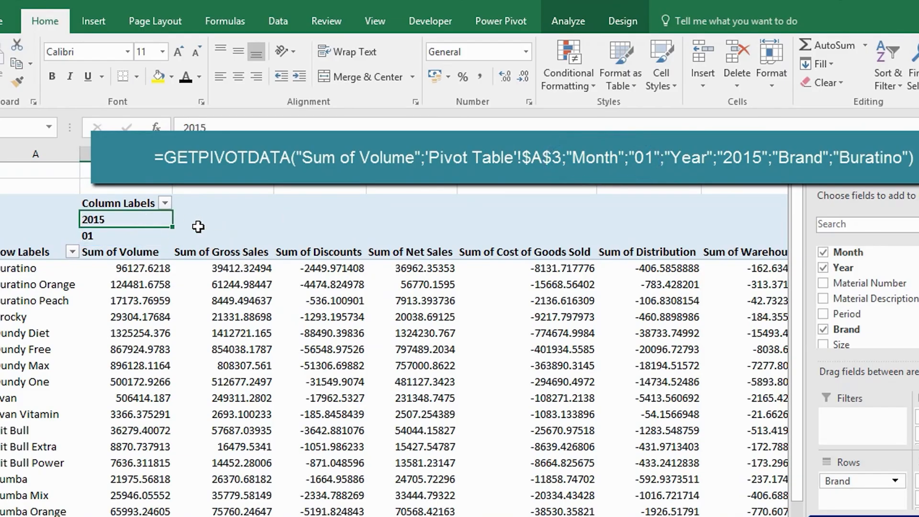
left_click(71, 268)
left_click(139, 268)
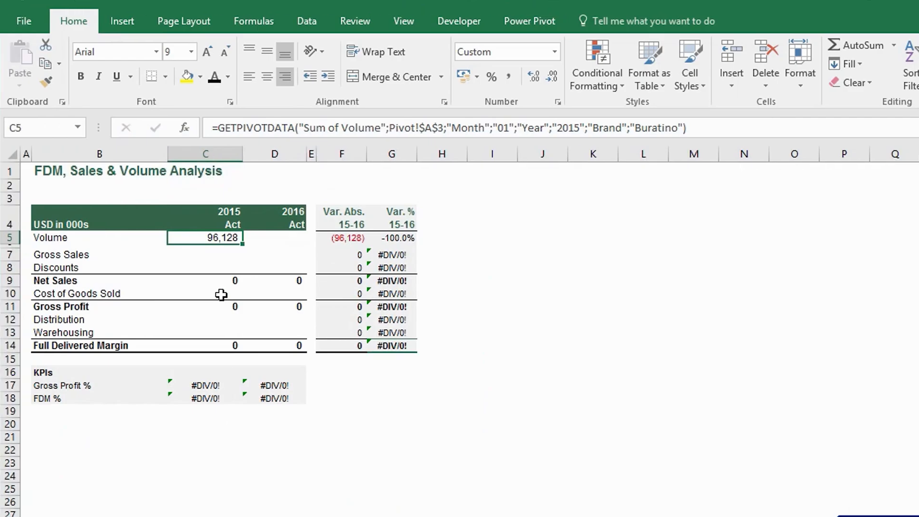
left_click_drag(444, 128, 689, 129)
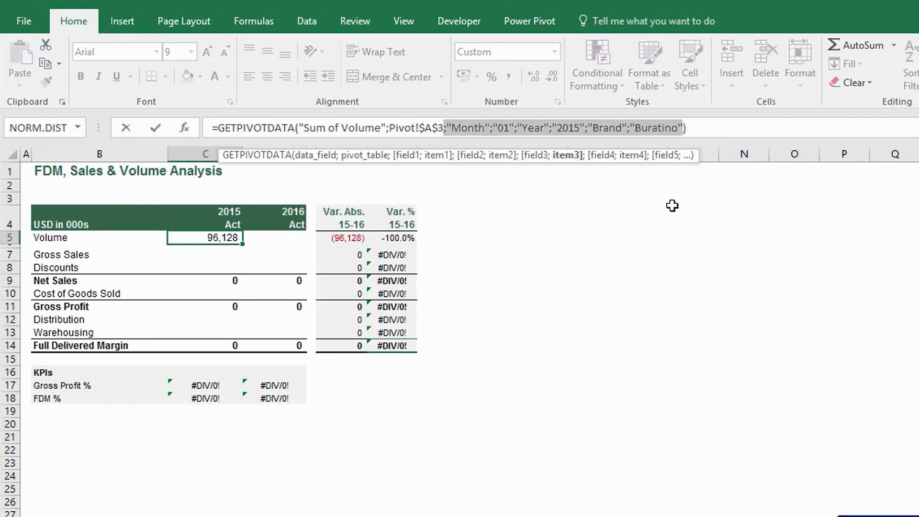
key("Escape")
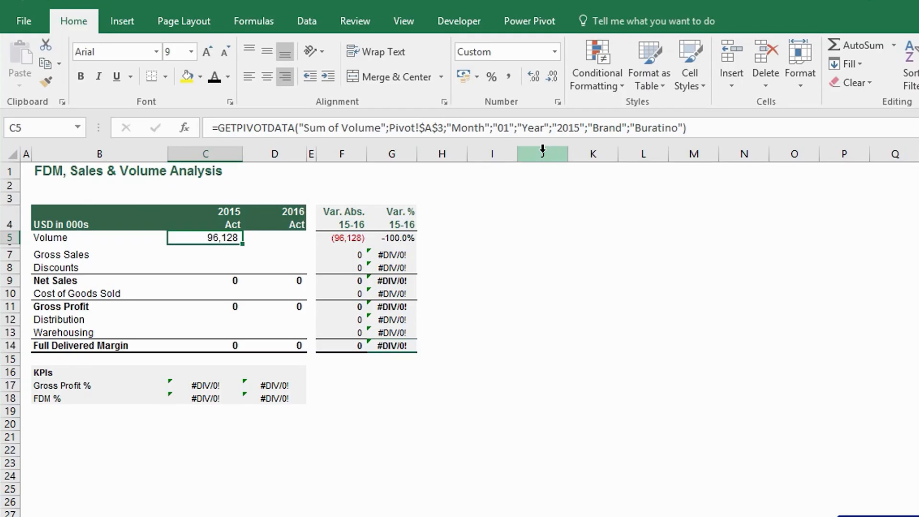
Examine the month, year and brand items selected one by one in C5's GETPIVOTDATA formula
double_click(508, 128)
double_click(572, 127)
double_click(660, 127)
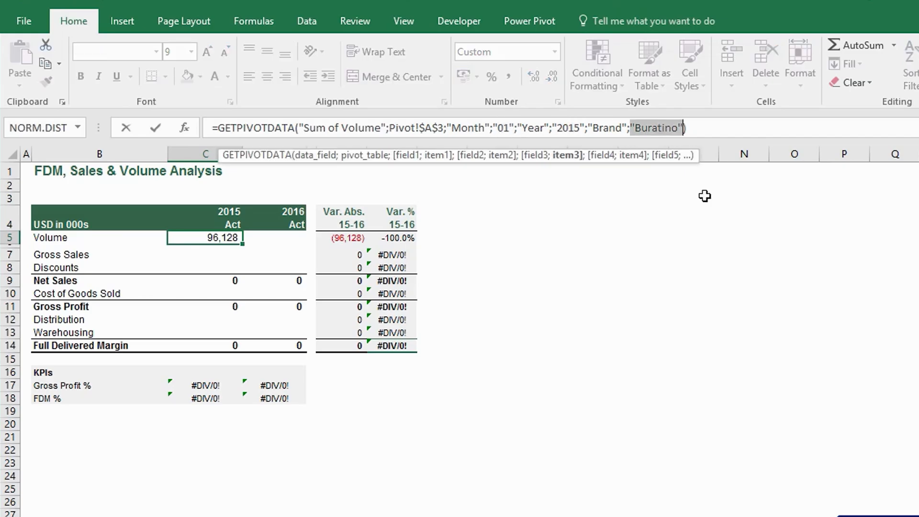
key("Escape")
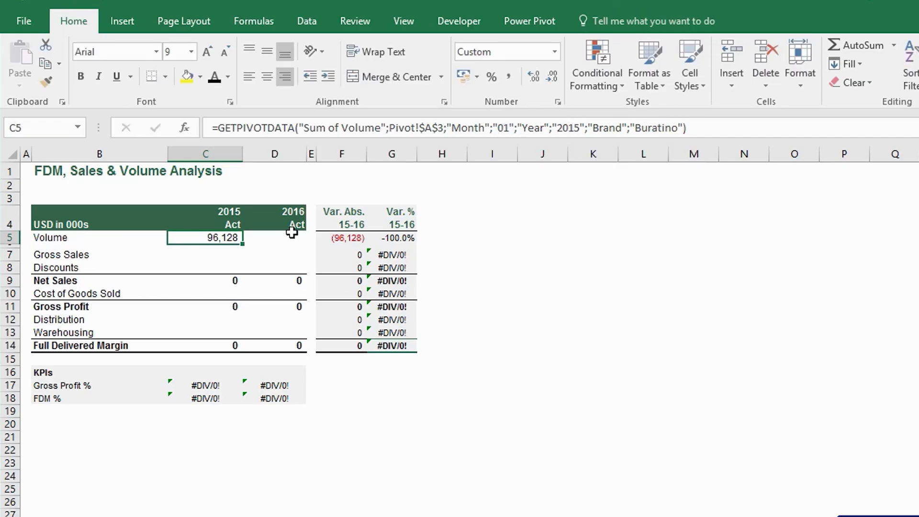
Copy the 2015 year label from cell B4 of the pivot table into cell C3 above the report's 2015 column
key("ctrl+Page_Down")
left_click(185, 220)
key("ctrl+c")
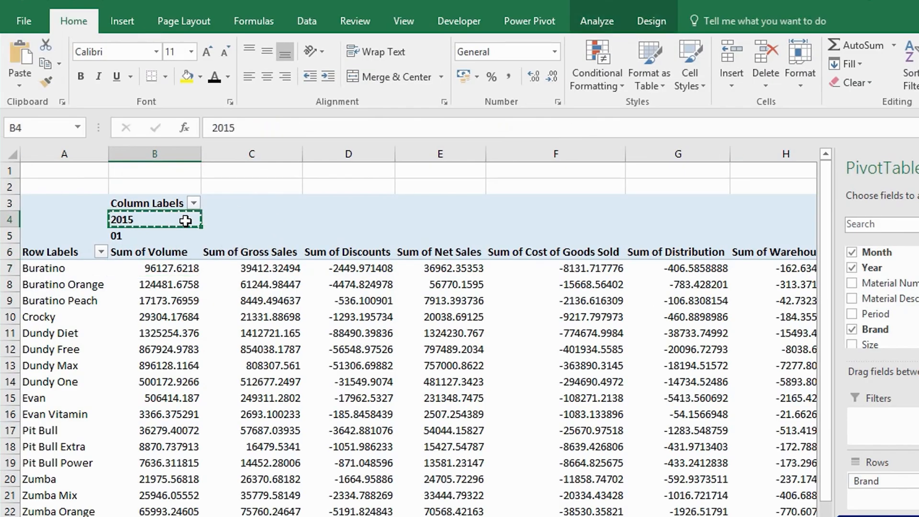
key("ctrl+Page_Up")
left_click(186, 200)
key("ctrl+v")
Replace the hardcoded "2015" year item in C5's GETPIVOTDATA formula with a reference to C3
left_click(219, 240)
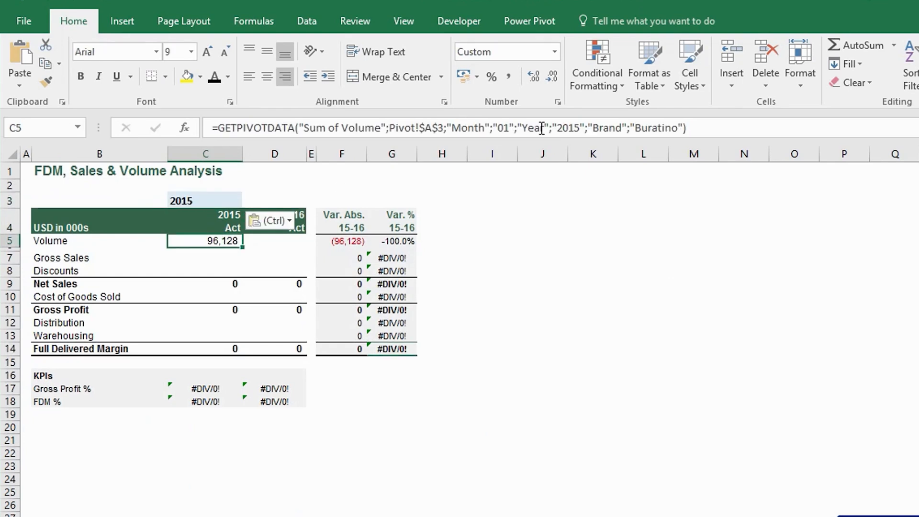
left_click_drag(552, 128, 585, 128)
left_click(229, 199)
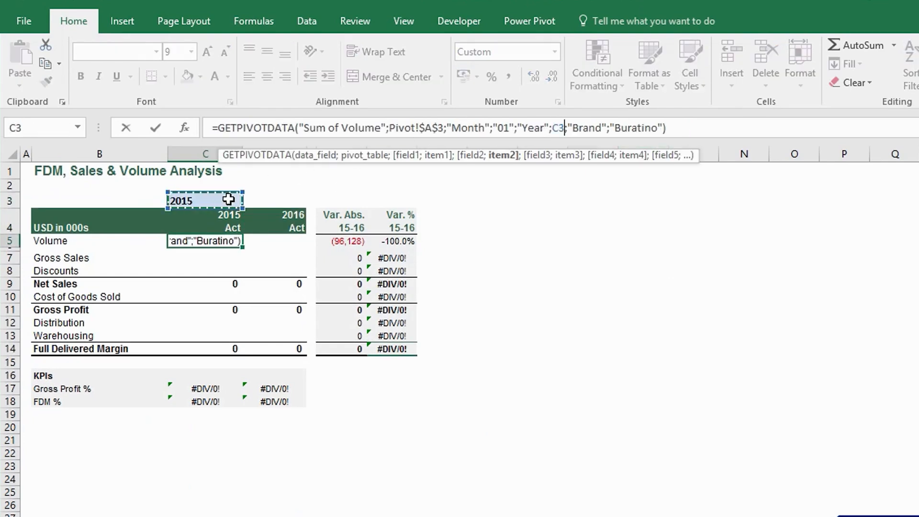
key("Return")
left_click(236, 241)
double_click(557, 128)
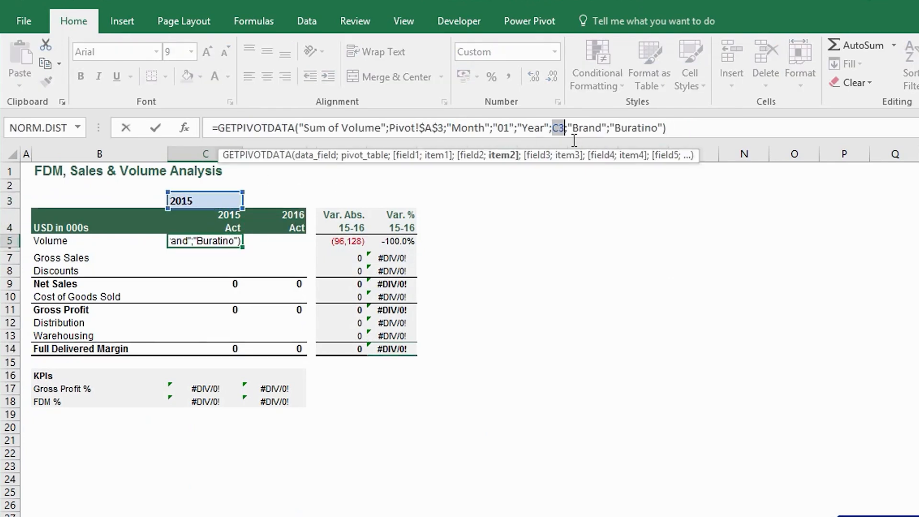
key("Escape")
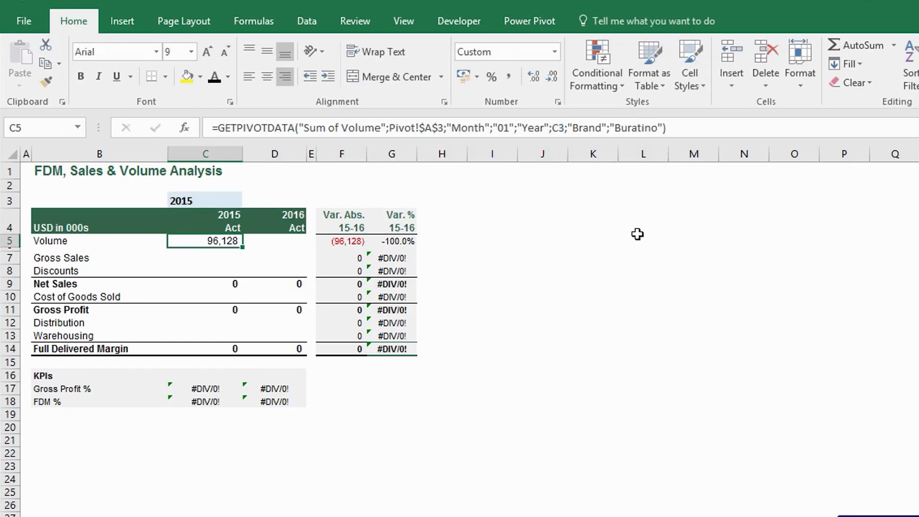
key("F2")
key("Escape")
Copy the 2016 year label from the pivot table into cell D3 above the report's 2016 column
key("ctrl+Page_Up")
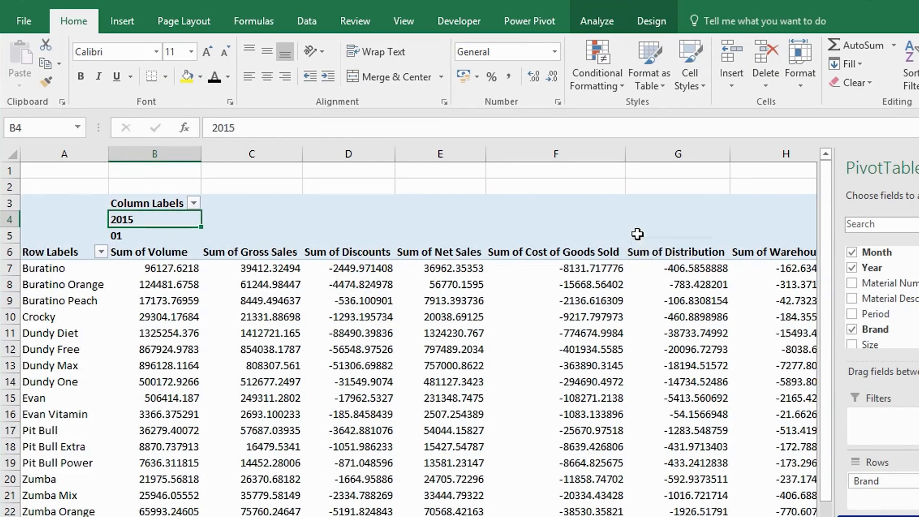
key("ctrl+Right")
key("ctrl+Right")
key("ctrl+c")
key("ctrl+Page_Down")
key("Up")
key("Up")
key("Right")
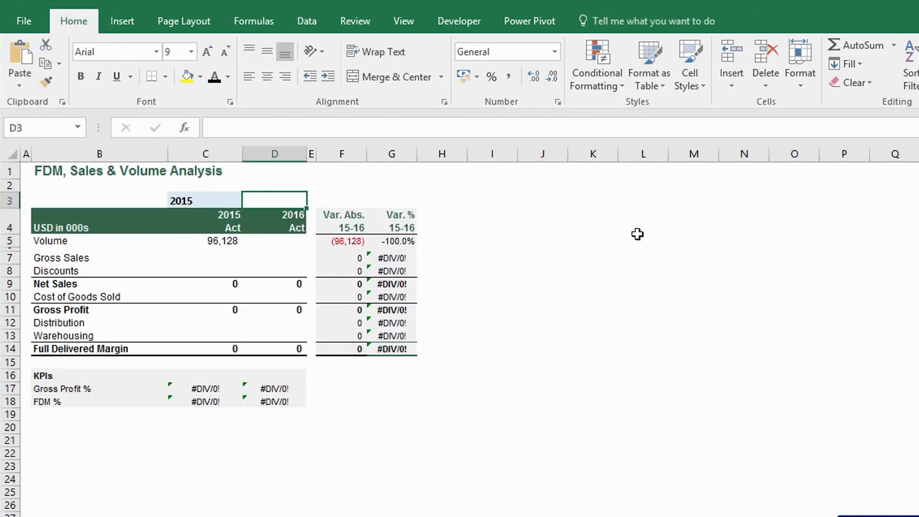
key("ctrl+v")
Copy C5's Volume formula into D5 and check that its year reference points to D3
key("Left")
key("Down")
key("Down")
key("ctrl+c")
key("Right")
key("ctrl+v")
key("Escape")
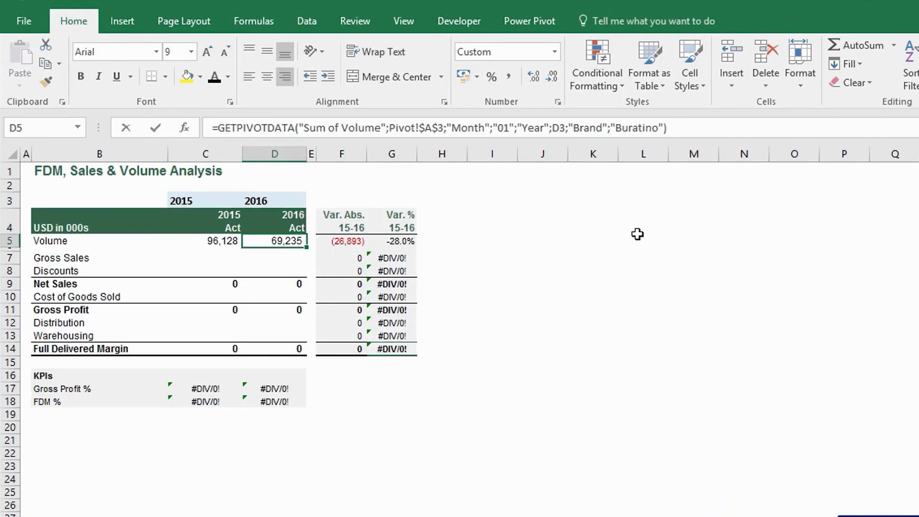
key("Left")
key("Right")
key("F2")
key("Escape")
Remove the "Brand";"Buratino" criterion from the GETPIVOTDATA formula in C5
key("Left")
key("Down")
key("Up")
key("F2")
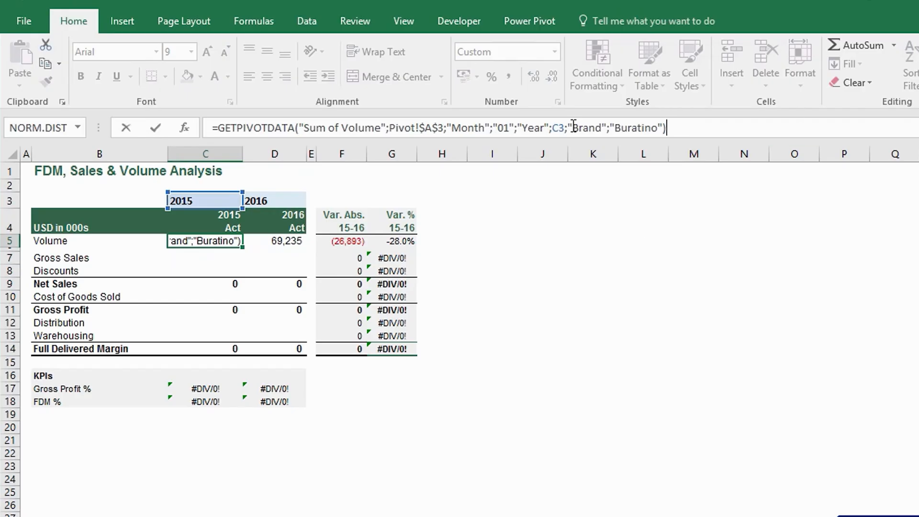
left_click_drag(567, 127, 663, 128)
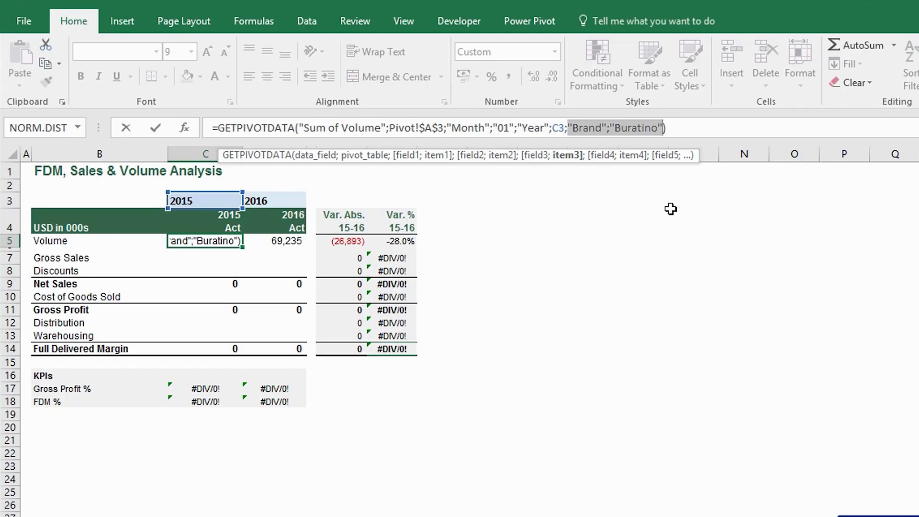
key("Delete")
key("BackSpace")
key("ctrl+Return")
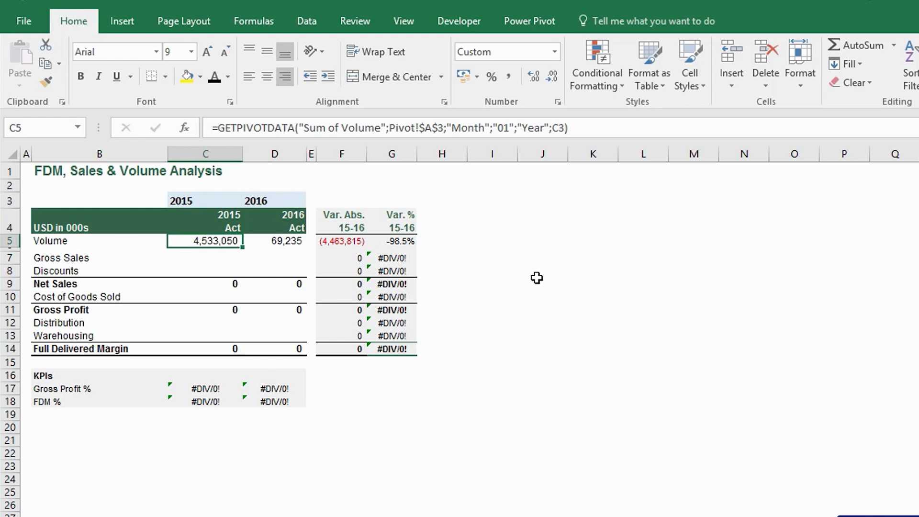
Remove the "Month";"01" criterion from C5's GETPIVOTDATA formula, leaving only the Year criterion
left_click(515, 128)
key("shift+Left")
key("shift+Left")
key("shift+Left")
key("shift+Left")
key("shift+Left")
key("shift+Left")
key("shift+Left")
key("shift+Left")
key("shift+Left")
key("shift+Left")
key("shift+Left")
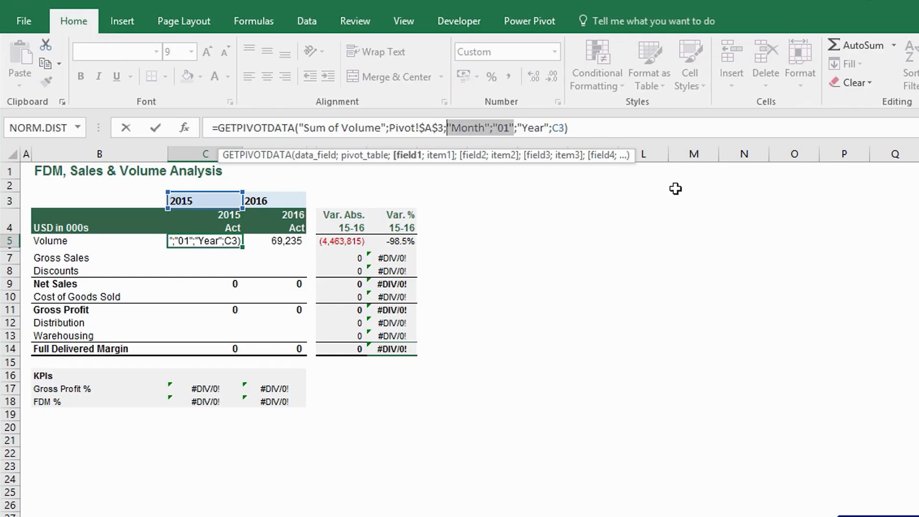
key("shift+Left")
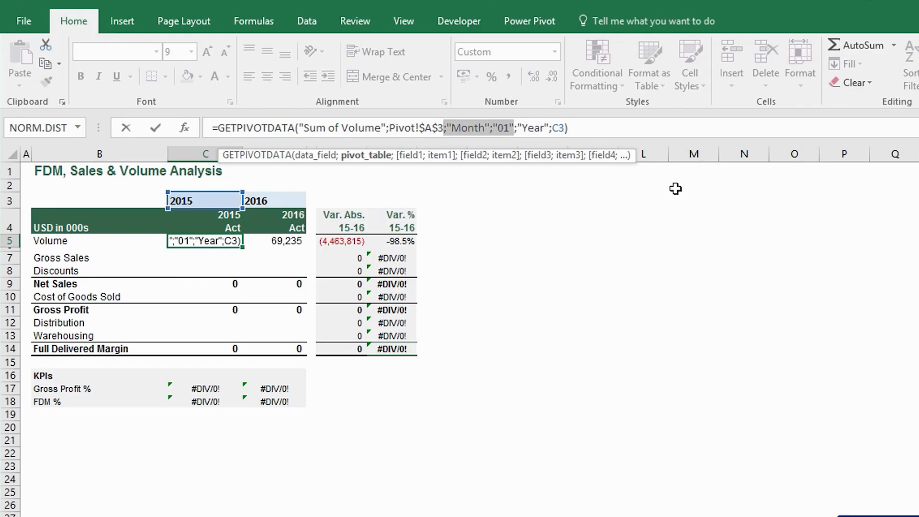
key("Delete")
key("Return")
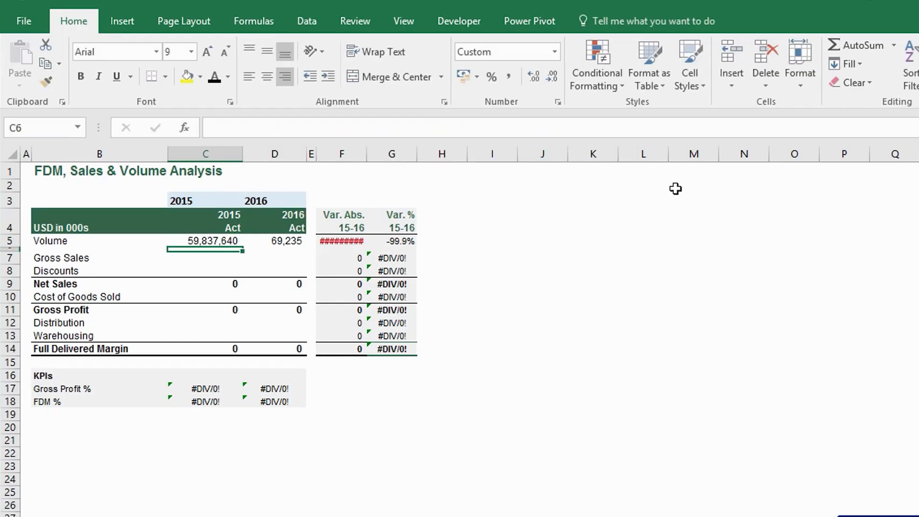
Divide the GETPIVOTDATA formula in C5 by 1000 to express the 2015 Volume in thousands
key("Up")
key("F2")
key("Escape")
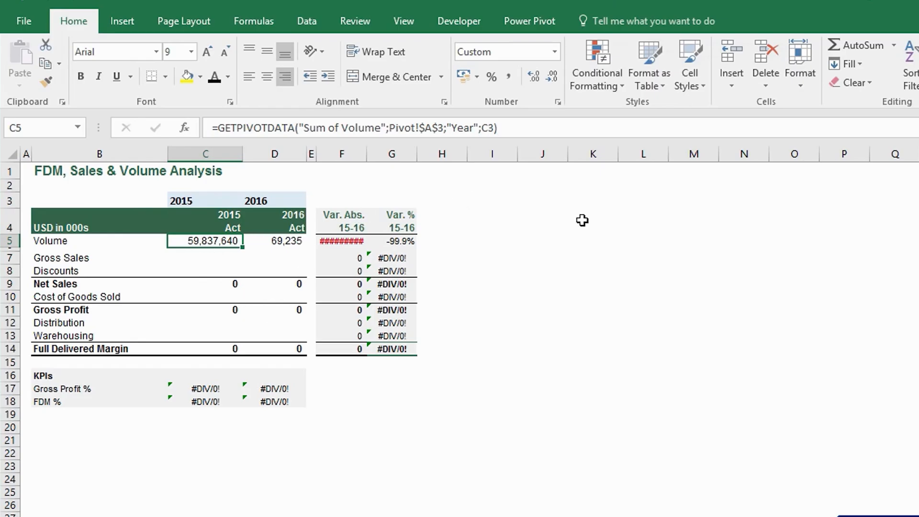
left_click(550, 128)
type("/1000")
key("ctrl+Return")
key("F2")
key("ctrl+Return")
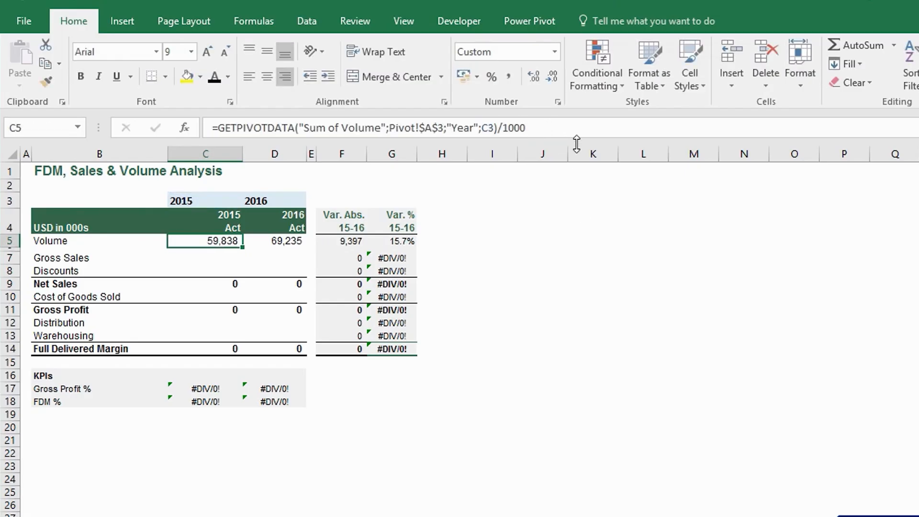
Lock the row of the year reference in C5's formula as C$3
left_click(488, 129)
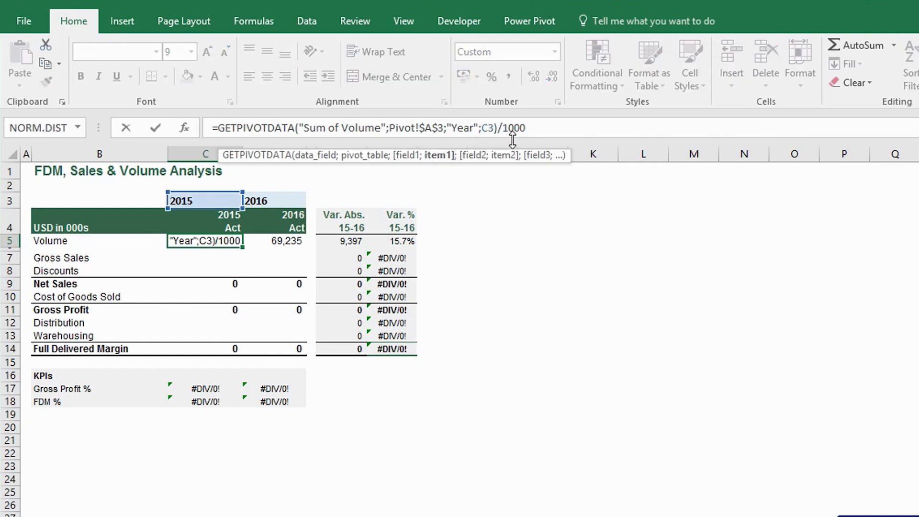
type("$")
key("Return")
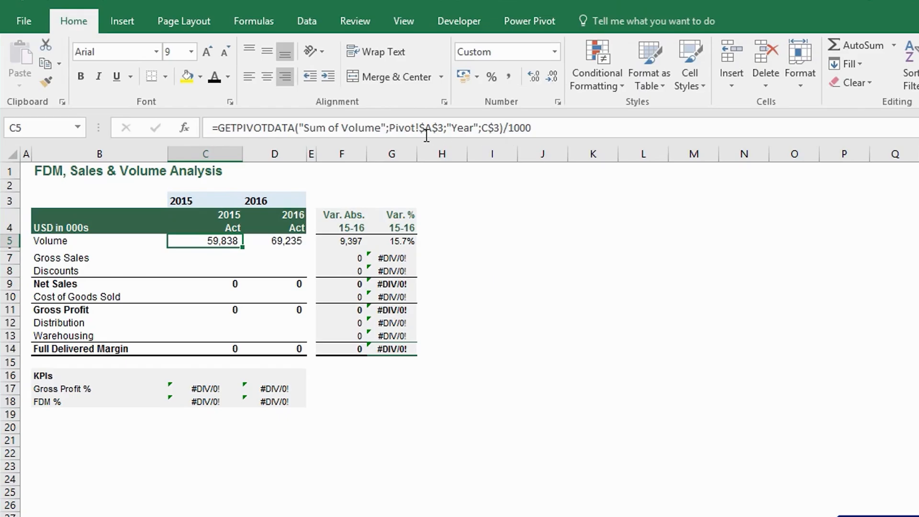
Make the data field in C5's formula dynamic by replacing the fixed Volume text with "Sum of "&B5
double_click(369, 128)
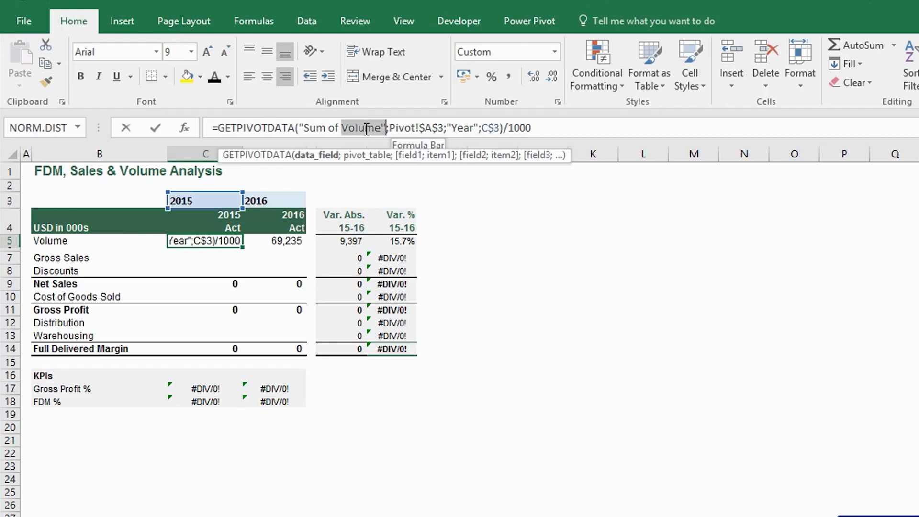
key("shift+Left")
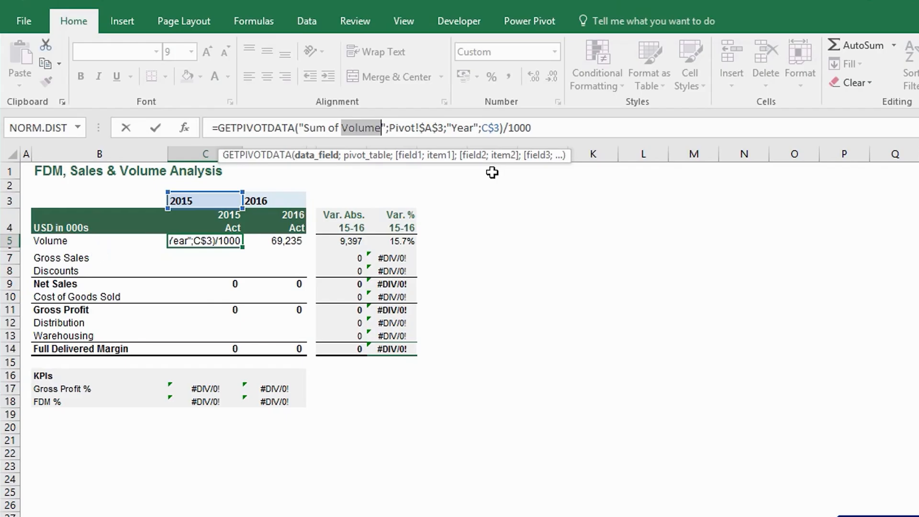
key("Delete")
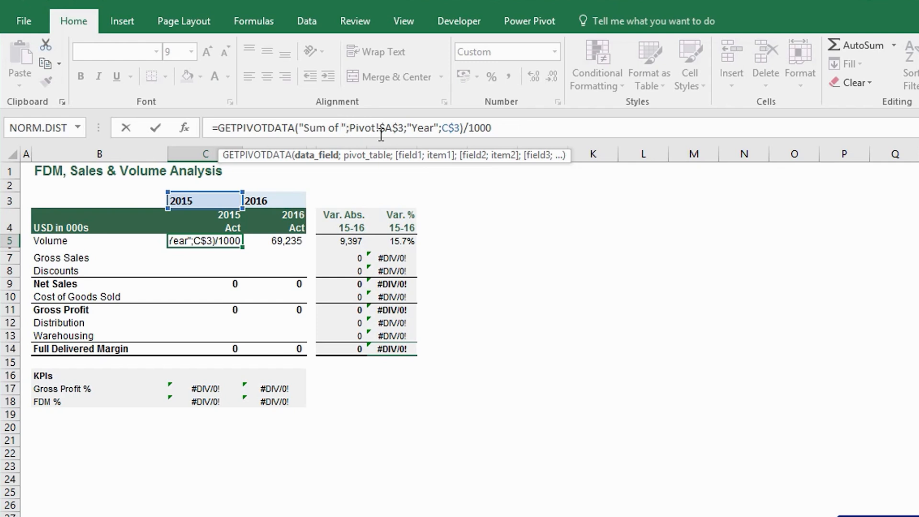
type("&")
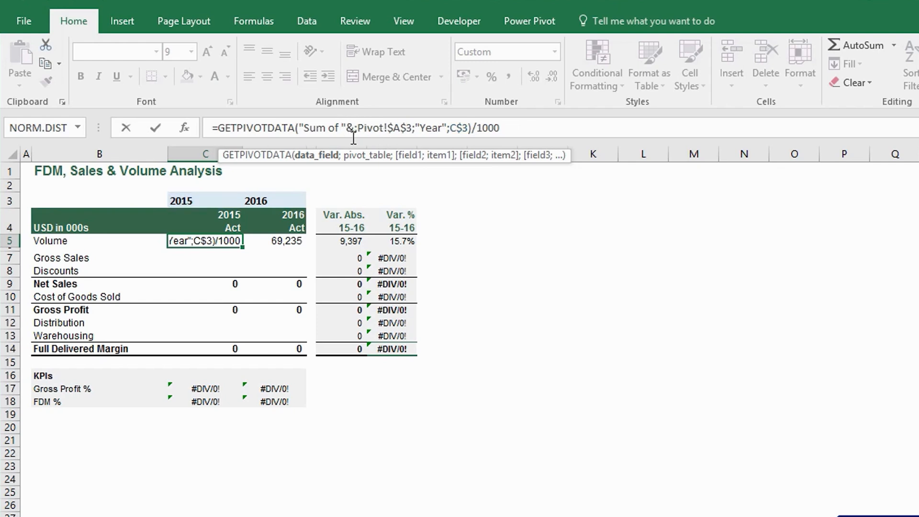
left_click(148, 243)
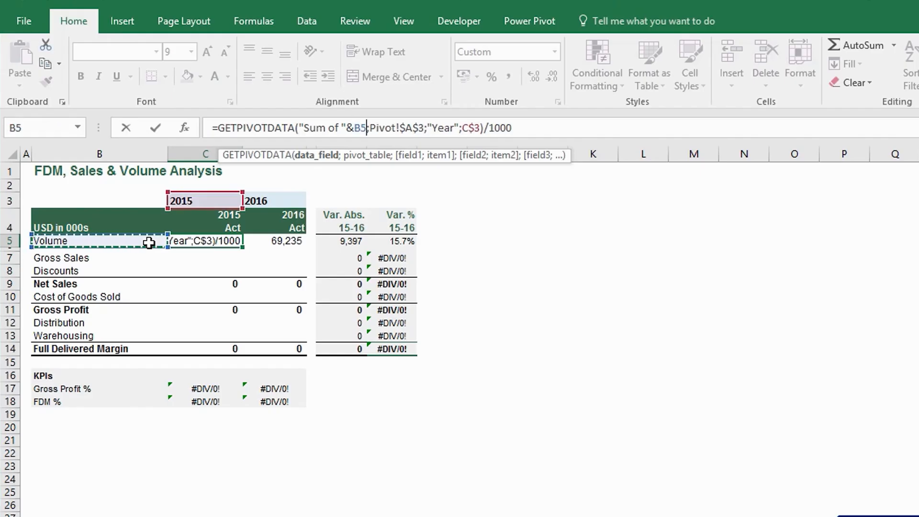
key("Return")
key("Up")
key("F2")
key("Escape")
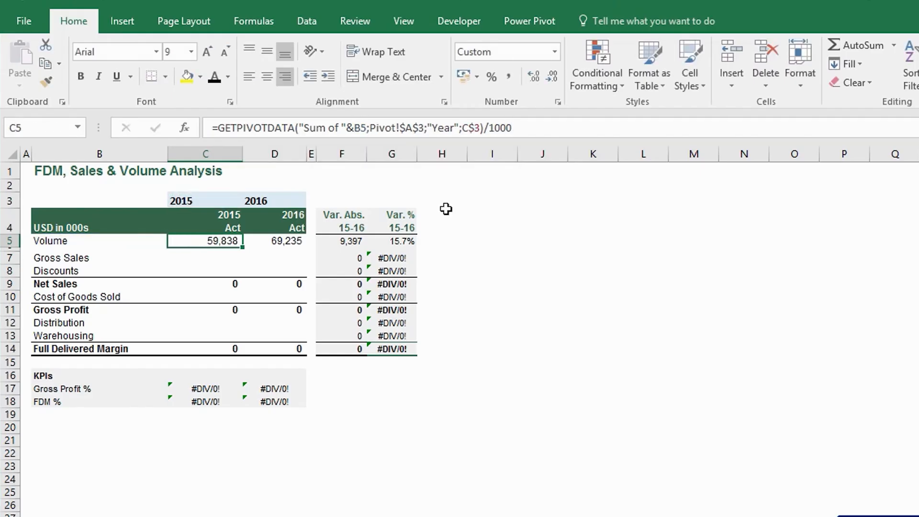
type("c")
key("Return")
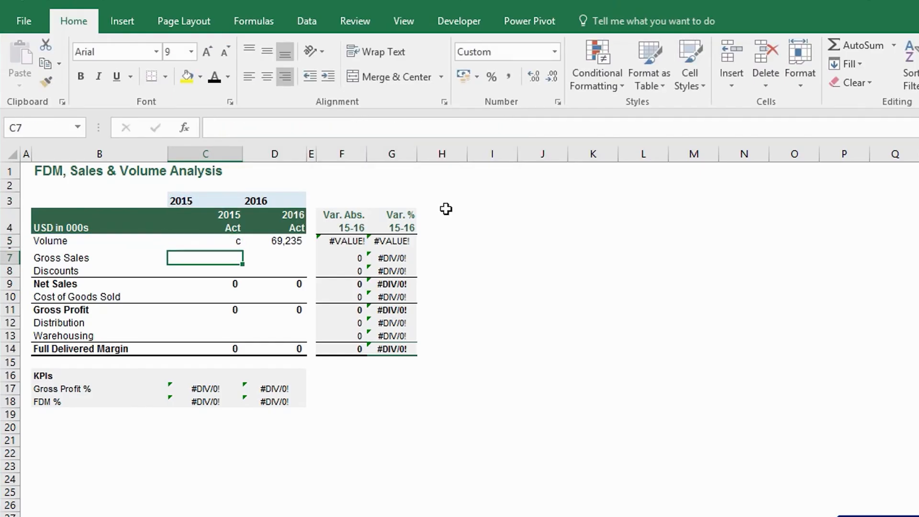
key("ctrl+z")
Copy C5's formula into the 2015 Gross Sales cell C7
key("ctrl+c")
key("Down")
key("ctrl+v")
key("Escape")
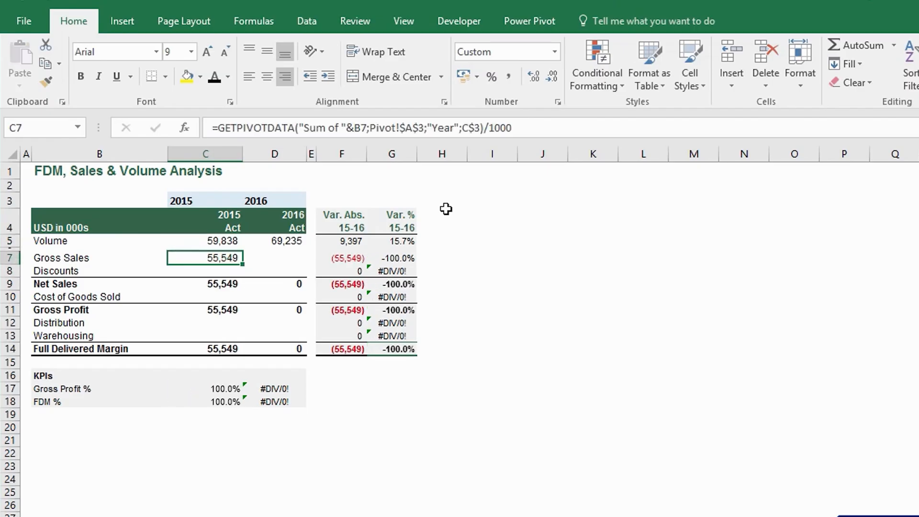
Copy C5's formula into the 2016 Volume cell D5 and inspect the references in the copy
key("Up")
key("ctrl+c")
key("Right")
key("ctrl+v")
key("F2")
key("Escape")
Lock the column of the row label reference in C5's formula as $B5
key("Left")
key("F2")
key("Left")
key("Left")
key("Left")
key("Left")
key("Left")
key("Left")
key("Left")
key("Left")
key("Left")
key("Left")
key("Left")
key("Left")
key("Left")
key("Left")
key("Left")
key("Left")
key("Left")
key("Left")
key("Left")
key("Left")
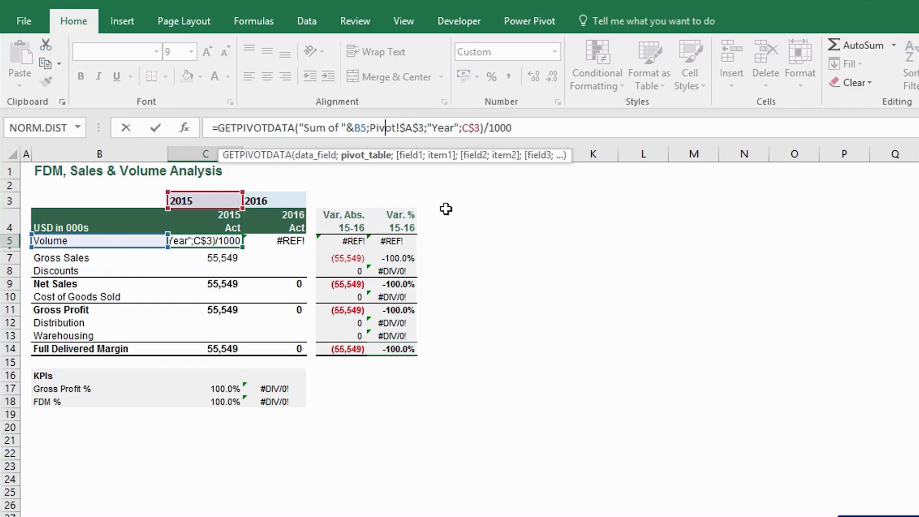
key("Left")
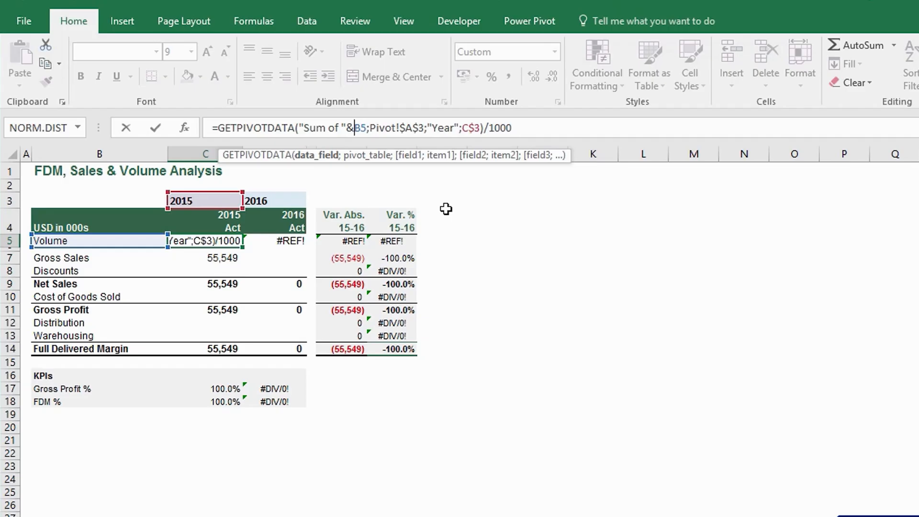
type("$")
key("Return")
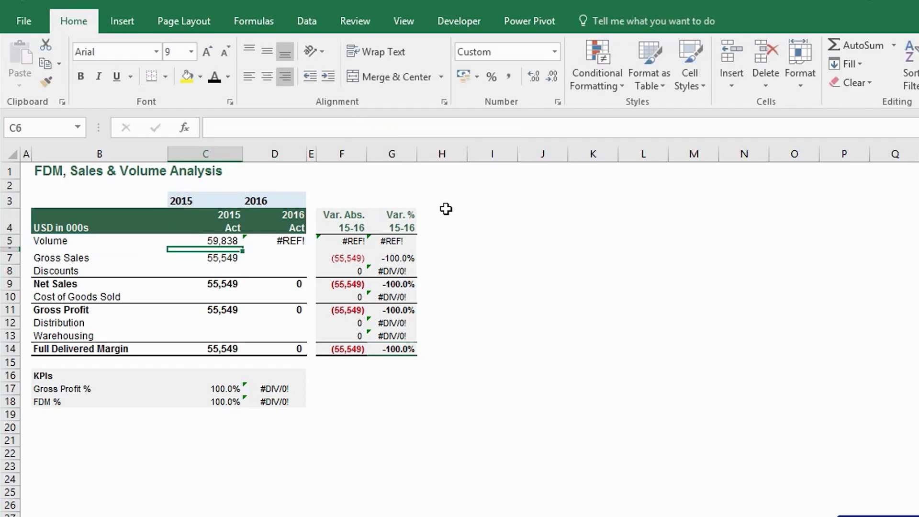
Copy the formula with the locked label column from C5 into the 2016 Volume cell D5
key("Up")
key("ctrl+c")
key("Right")
key("ctrl+v")
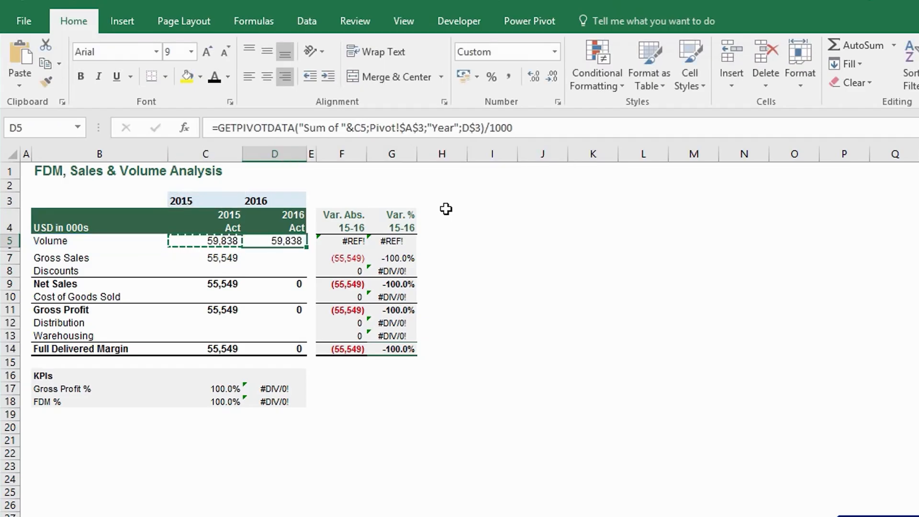
key("Escape")
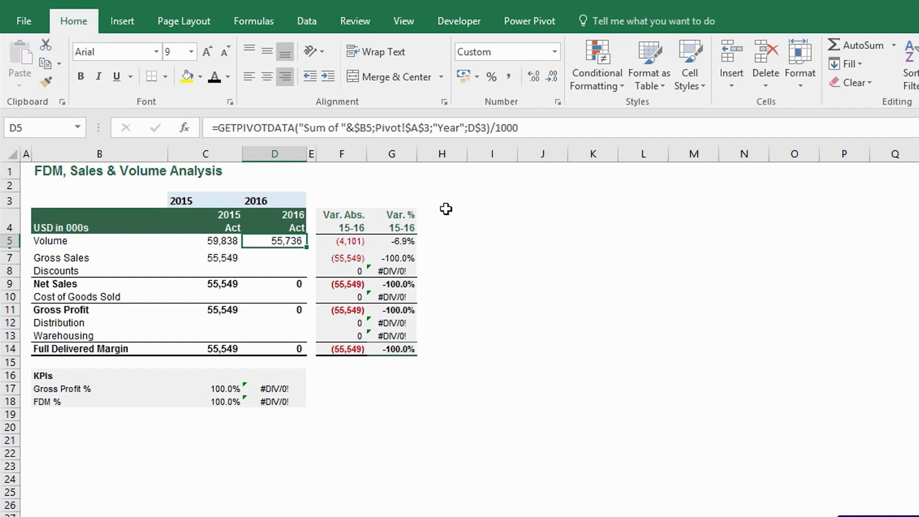
Paste only C5's formula into the Gross Sales and Discounts cells C7:D8 for both years
key("Left")
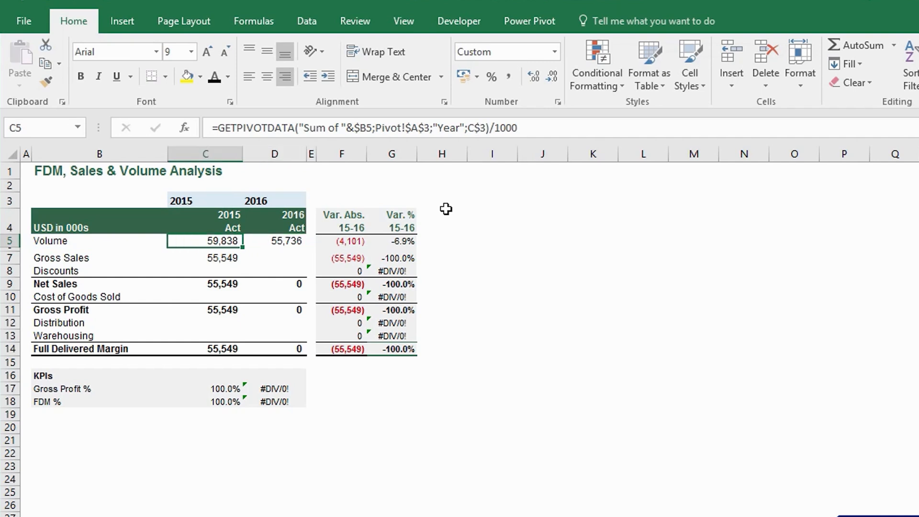
key("ctrl+c")
key("Down")
key("Down")
key("shift+Down")
key("shift+Right")
key("alt+e")
key("s")
key("f")
key("Return")
Paste only C5's formula into the Cost of Goods Sold cells C10:D10
key("Down")
key("Down")
key("Down")
key("shift+Right")
key("alt+e")
key("s")
key("f")
key("Return")
Paste only C5's formula into the Distribution and Warehousing cells C12:D13 for both years
key("Down")
key("Down")
key("shift+Down")
key("shift+Right")
key("alt+e")
key("s")
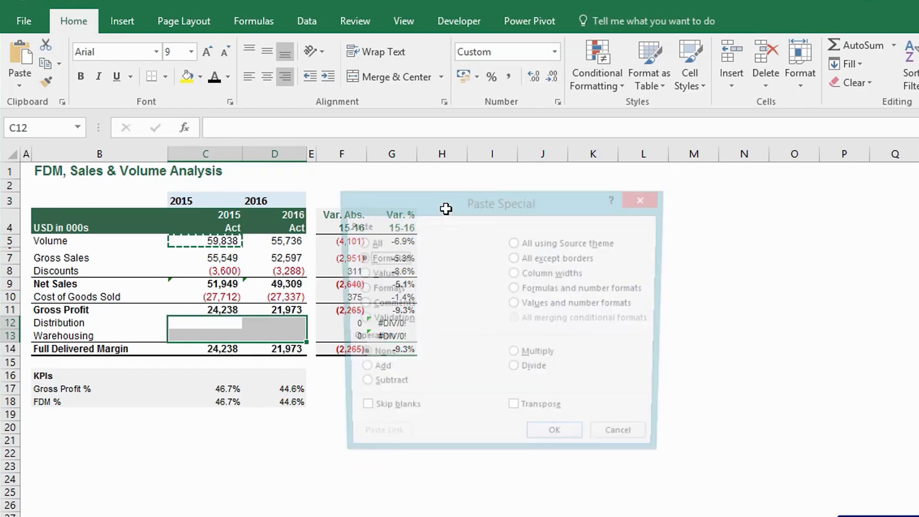
key("f")
key("Return")
key("Right")
key("Right")
key("Right")
key("Right")
key("Right")
key("Right")
key("Right")
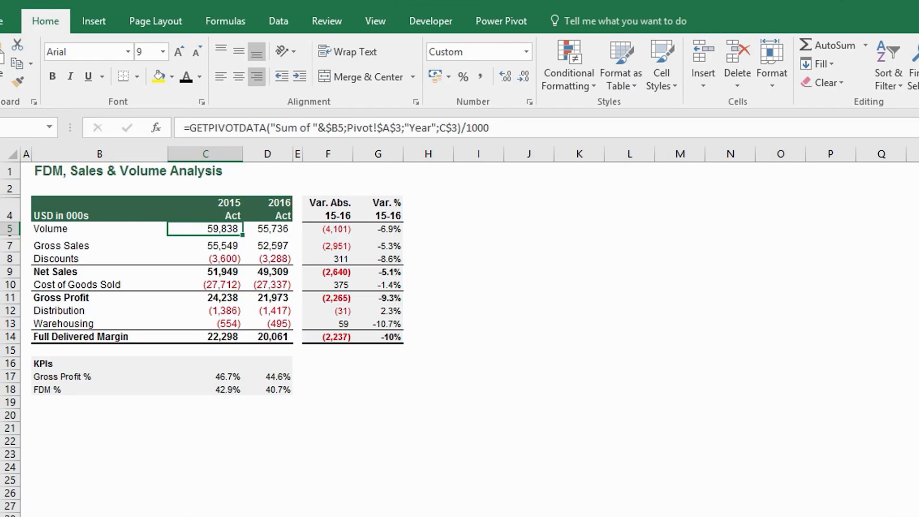
On the Pivot sheet, insert slicers for Month, Brand, Size, Pack, Client and Client Type from the pivot table
left_click(165, 516)
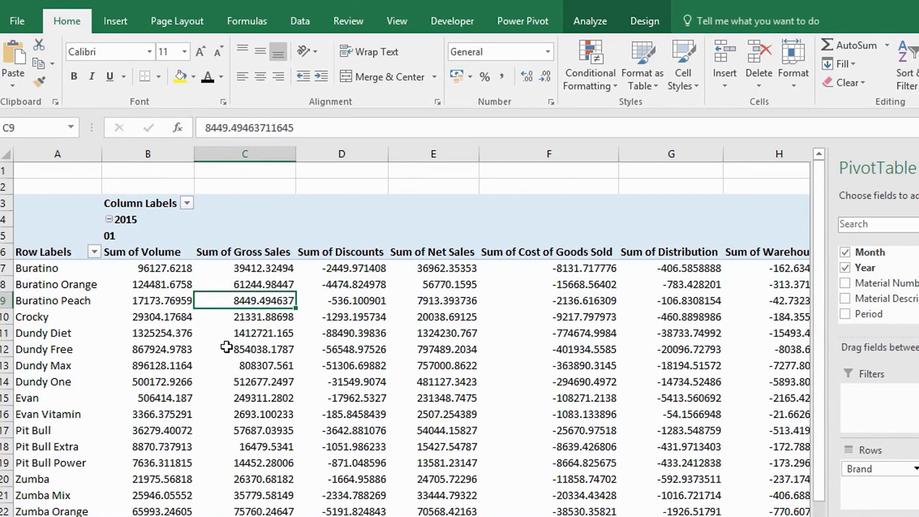
left_click(337, 317)
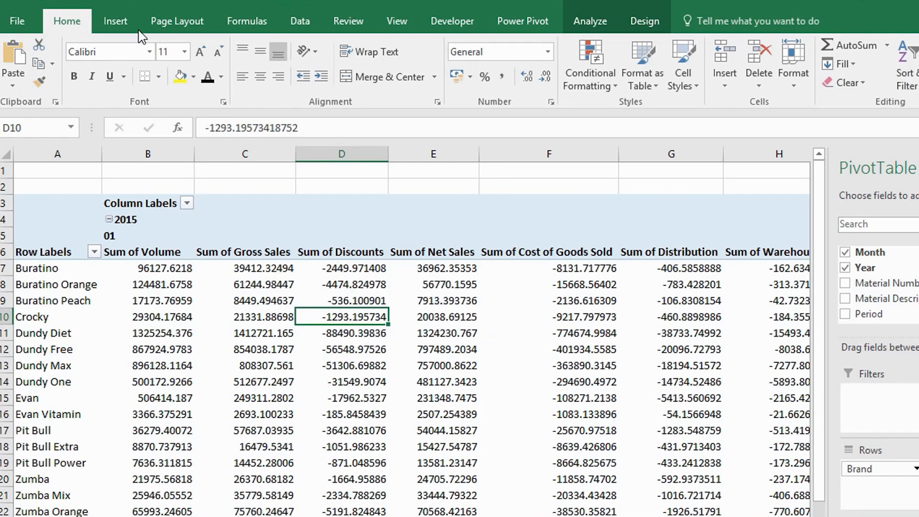
left_click(117, 22)
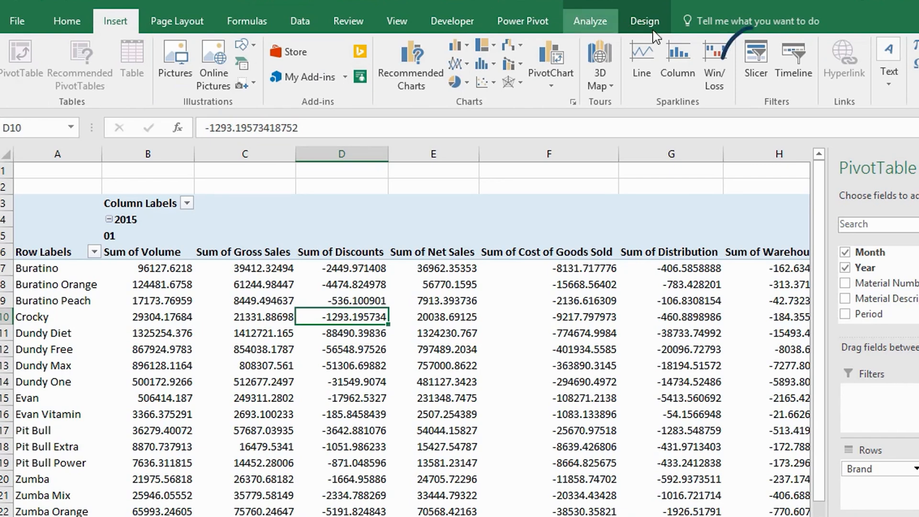
left_click(754, 71)
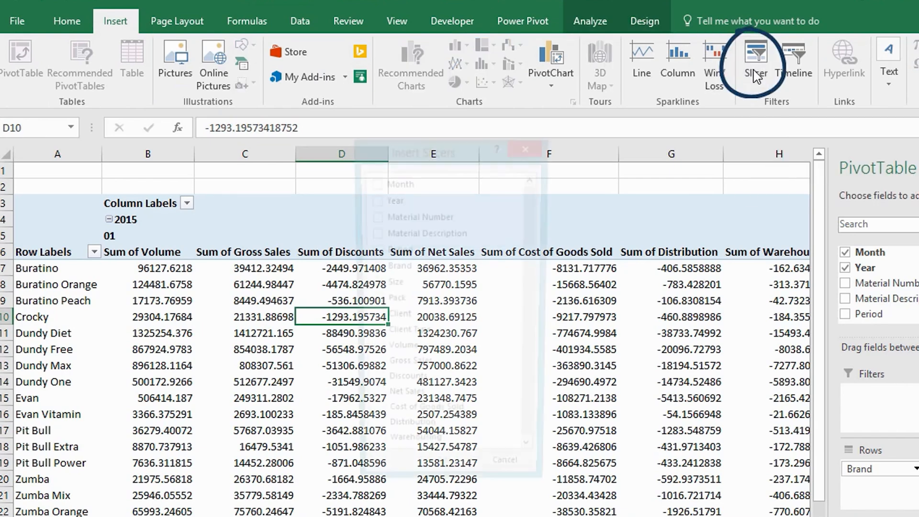
left_click_drag(435, 163, 413, 170)
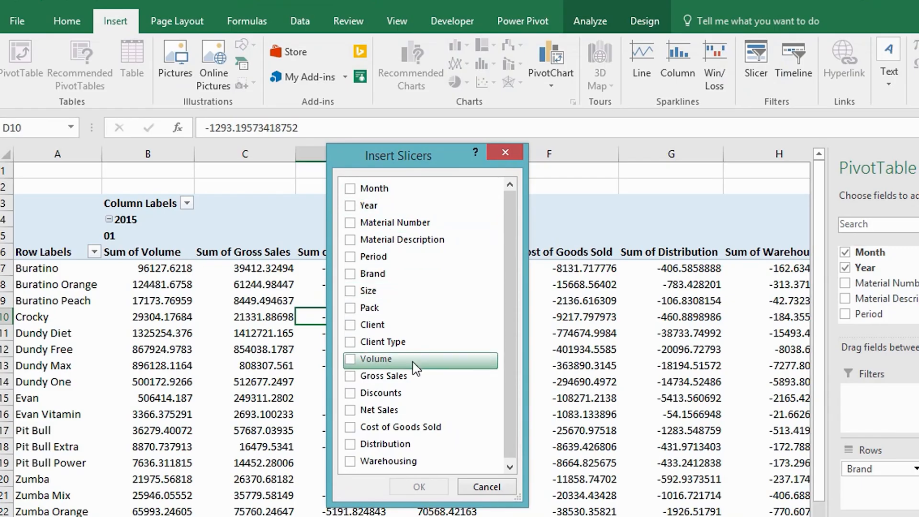
left_click_drag(511, 420, 509, 439)
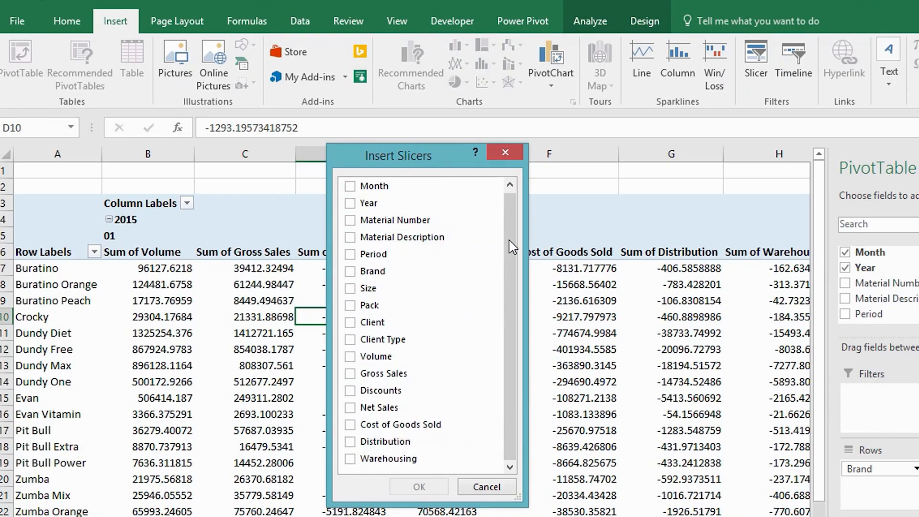
left_click_drag(509, 241, 508, 227)
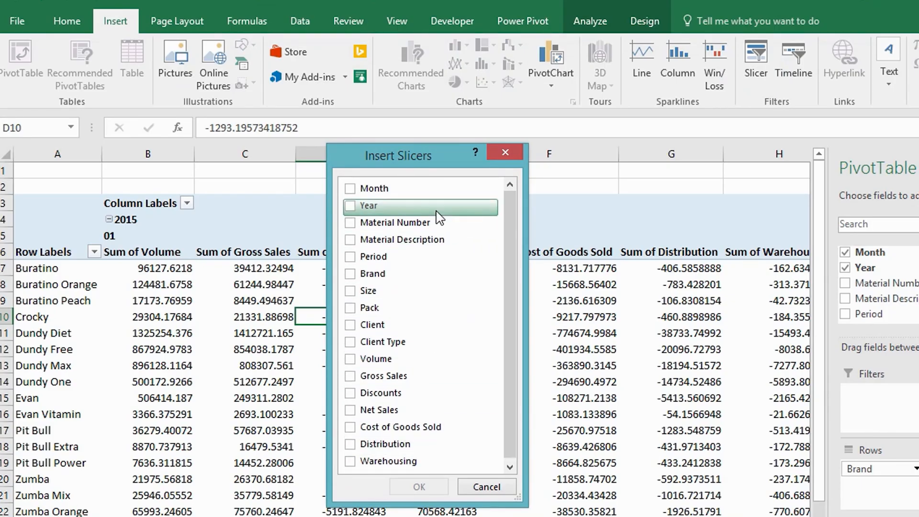
left_click(353, 193)
left_click(352, 275)
left_click(351, 291)
left_click(351, 308)
left_click(352, 325)
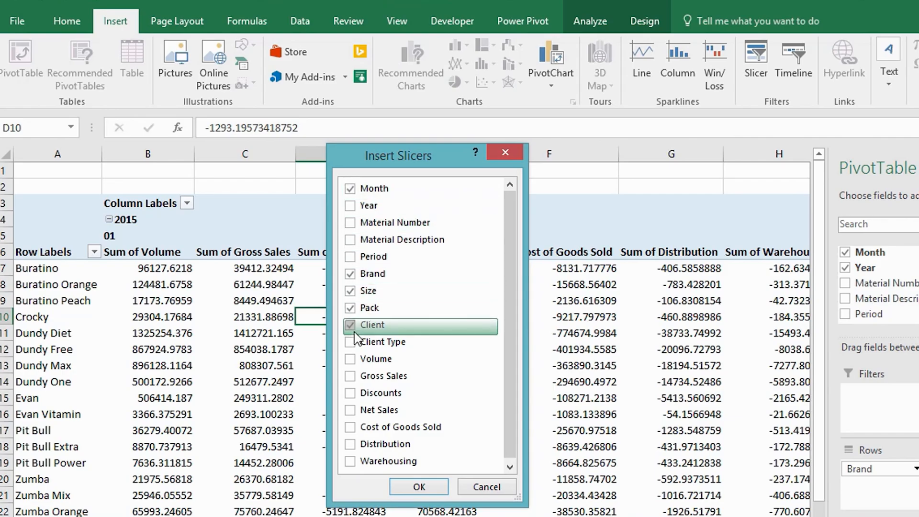
left_click(351, 342)
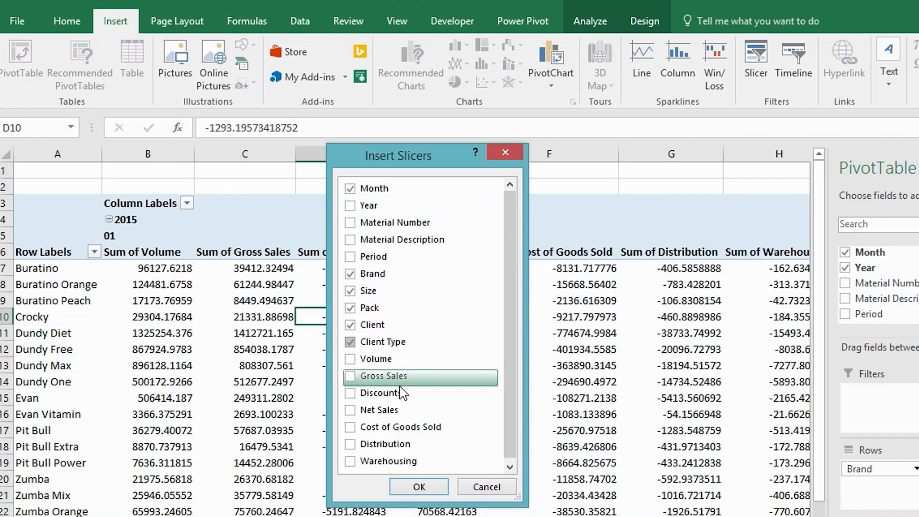
left_click(419, 487)
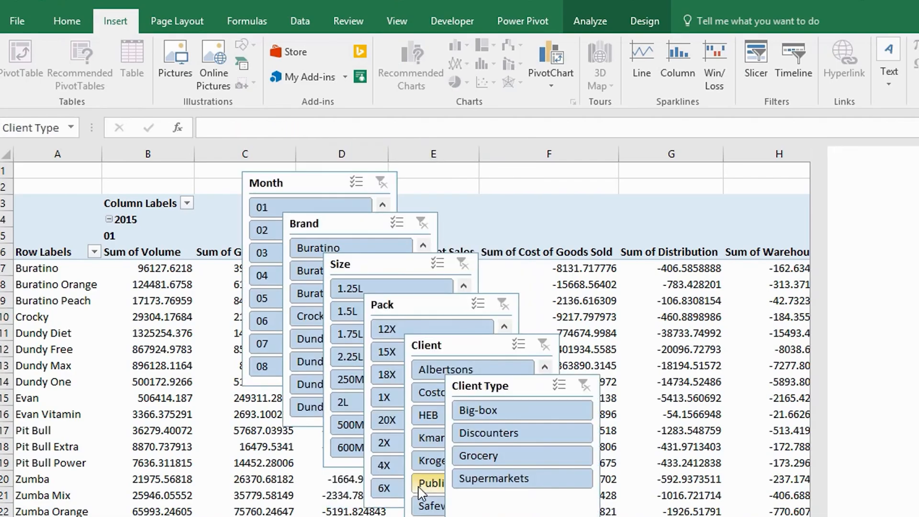
Select all six slicers and move them from the Pivot sheet to the FDM, Sales & Volume Analysis report sheet
left_click(312, 184)
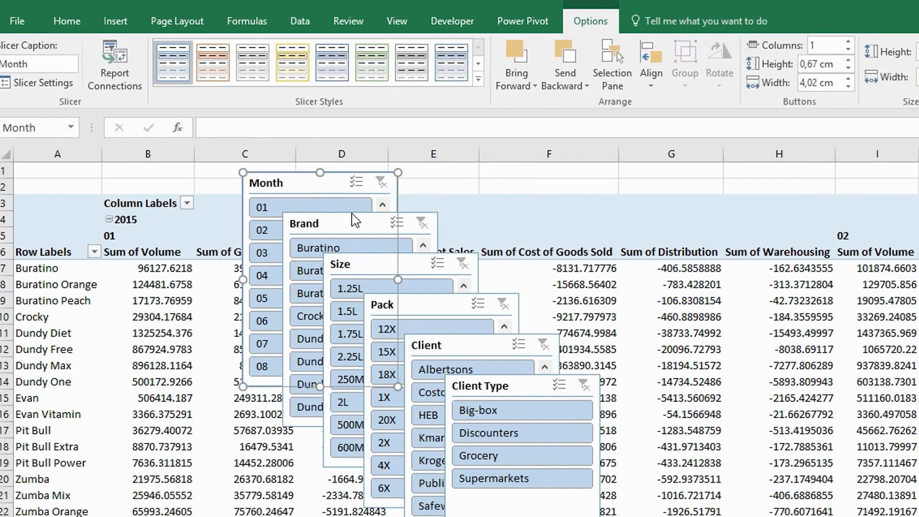
left_click(407, 235, "ctrl")
left_click(446, 270, "ctrl")
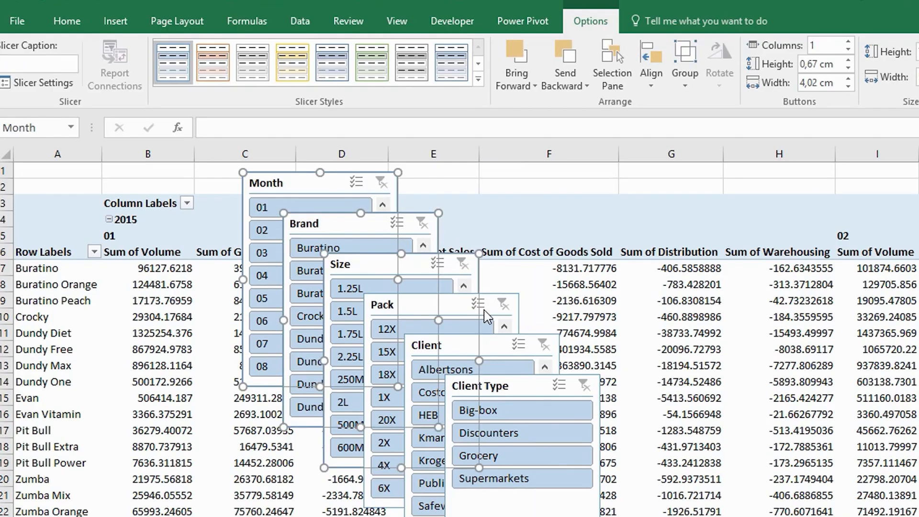
left_click(488, 316, "ctrl")
left_click(530, 353, "ctrl")
left_click(565, 393, "ctrl")
key("ctrl+x")
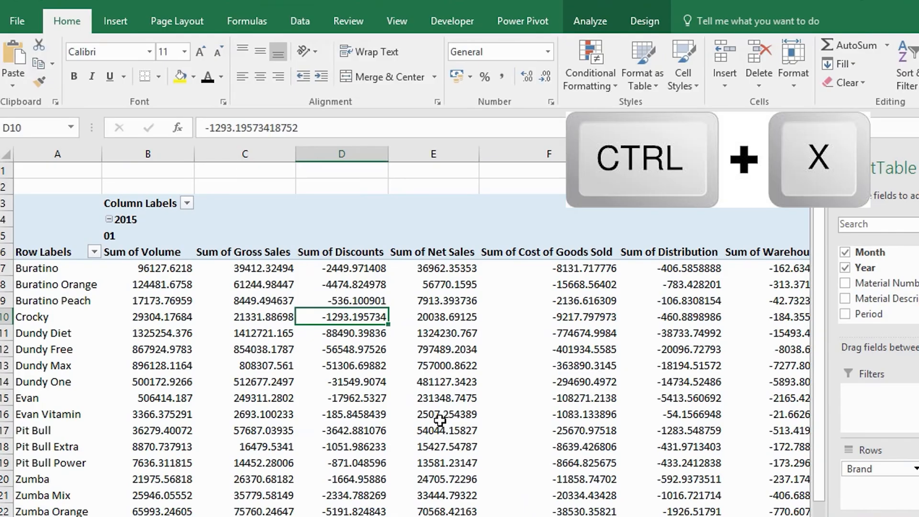
left_click(191, 516)
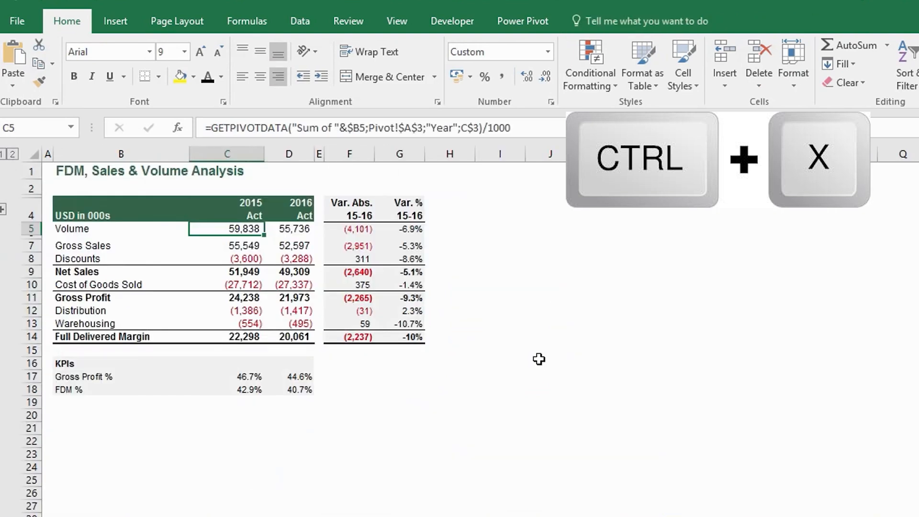
key("ctrl+v")
left_click(646, 326)
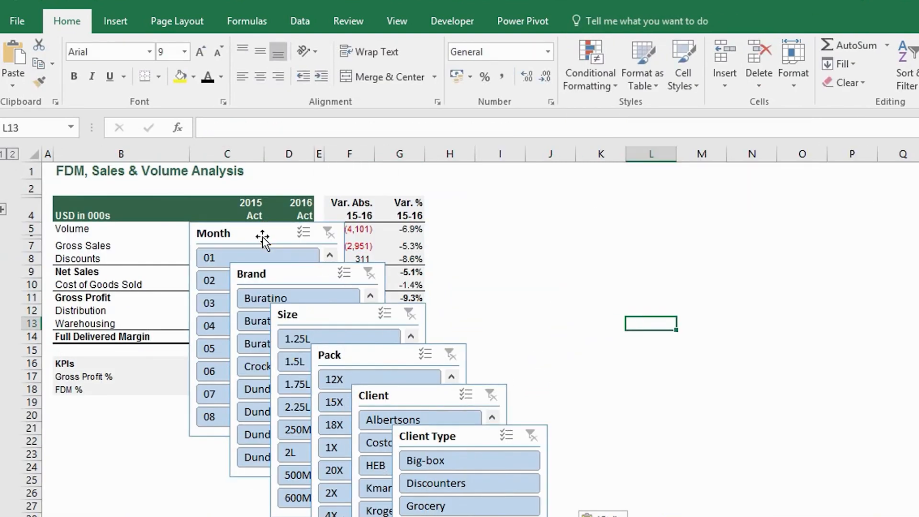
Line up the Month, Brand and Size slicers in a row beside the variance columns and shorten each to five visible items
left_click_drag(263, 235, 572, 194)
left_click_drag(571, 398, 572, 325)
left_click_drag(282, 273, 716, 193)
left_click_drag(741, 395, 731, 326)
left_click_drag(319, 315, 877, 192)
left_click_drag(906, 394, 898, 327)
Place the Pack, Client and Client Type slicers in a second row beneath Month, Brand and Size
left_click_drag(381, 362, 568, 354)
left_click_drag(404, 395, 718, 347)
left_click_drag(452, 434, 892, 346)
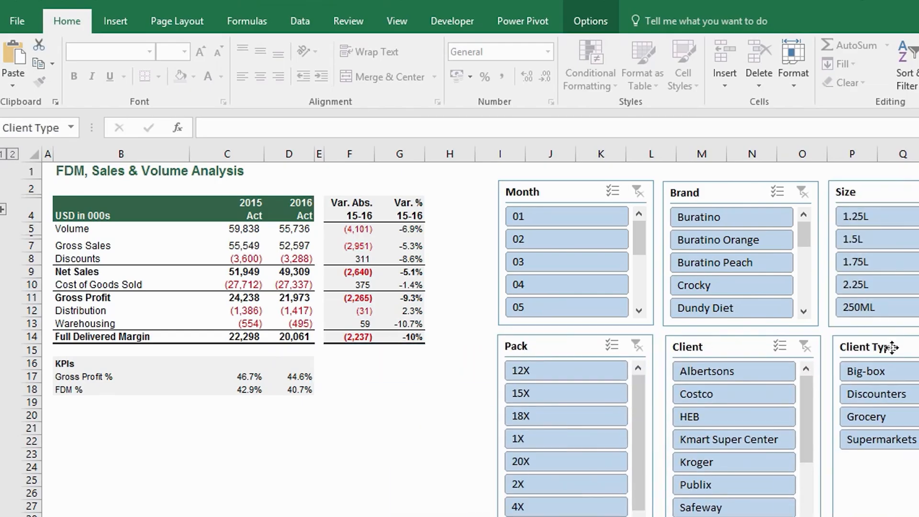
Select all six slicers together and shift the whole group slightly closer to the report table
left_click(569, 192, "ctrl")
left_click(738, 192, "ctrl")
left_click(830, 192, "ctrl")
left_click(574, 346, "ctrl")
left_click(737, 347, "ctrl")
left_click(835, 340, "ctrl")
left_click_drag(534, 192, 486, 186)
left_click(366, 468)
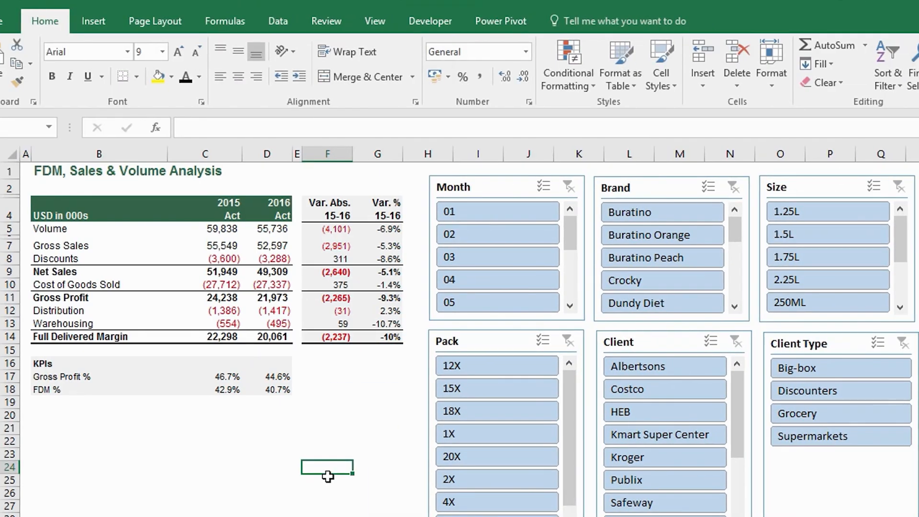
left_click(268, 434)
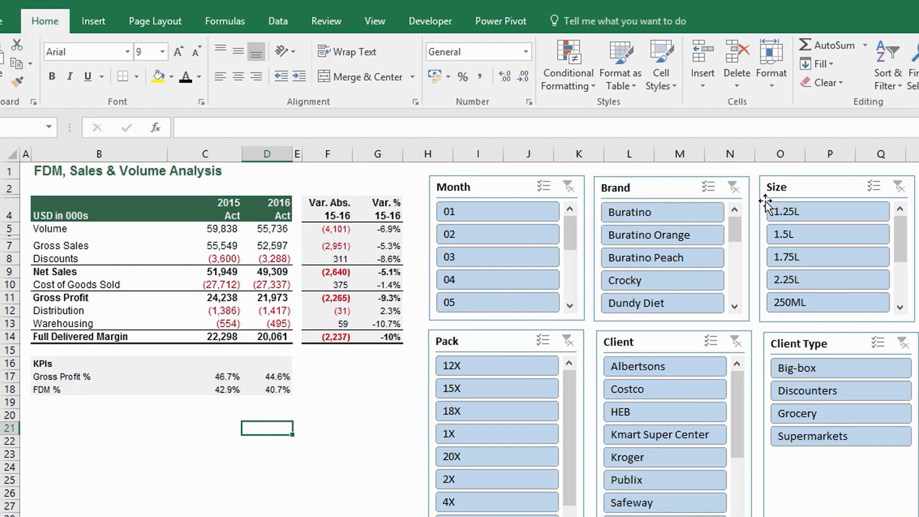
Filter the report to the Buratino brand and month 01, and inspect the 2015 and 2016 Volume cells
left_click(702, 215)
left_click(550, 217)
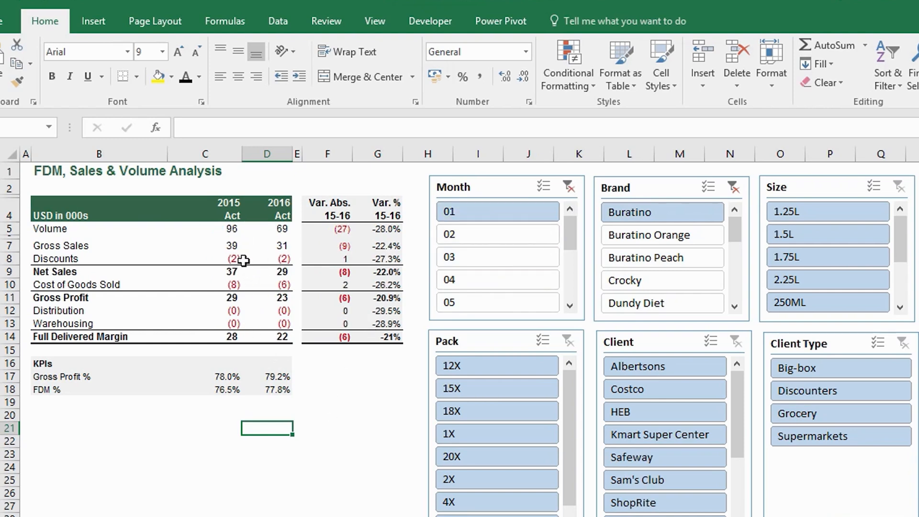
left_click(227, 232)
left_click(269, 230)
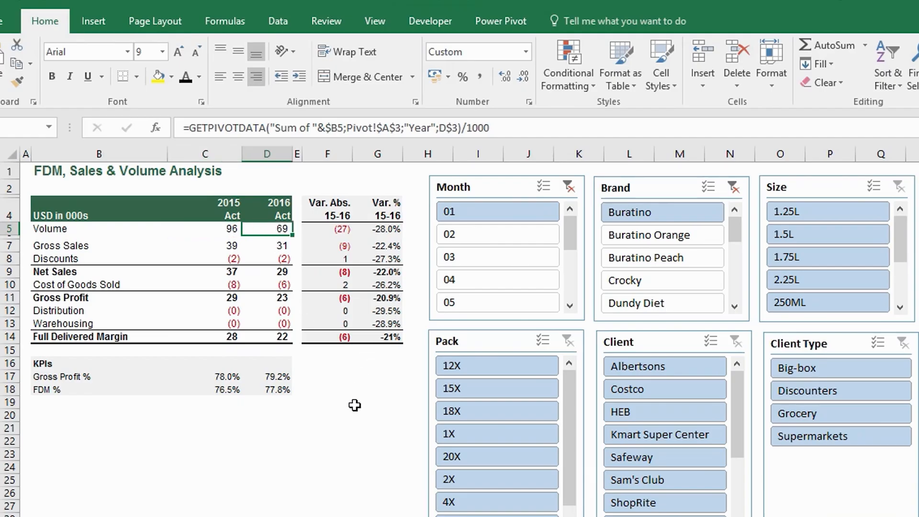
left_click(223, 232)
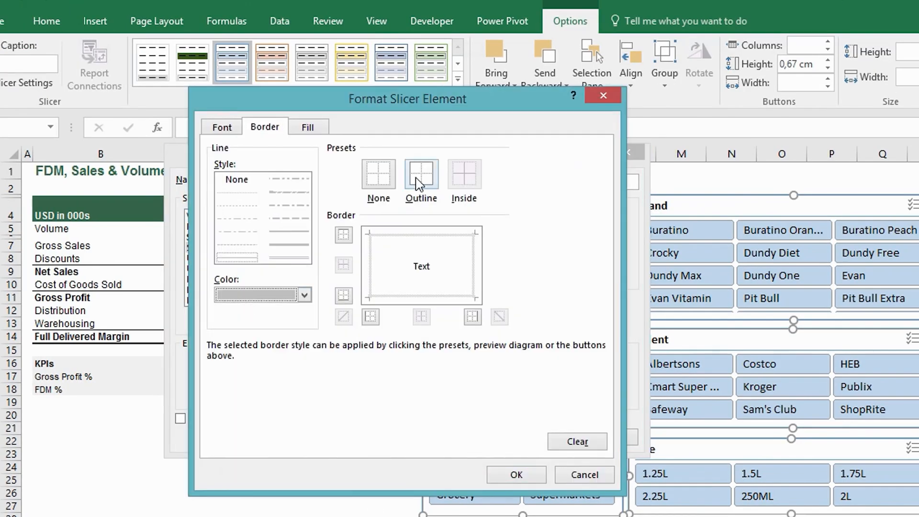
Set the fills of the custom slicer style's elements, using dark green for selected items
left_click(309, 127)
left_click(321, 313)
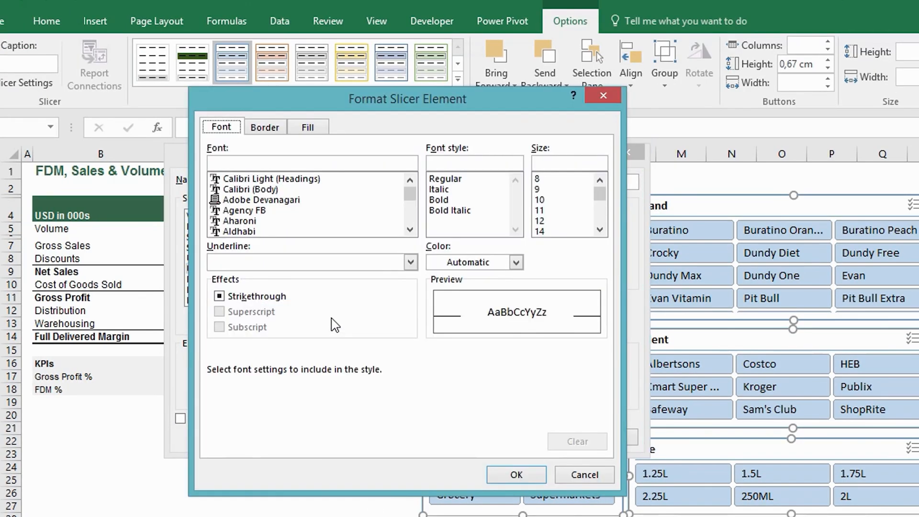
left_click(307, 127)
left_click(517, 475)
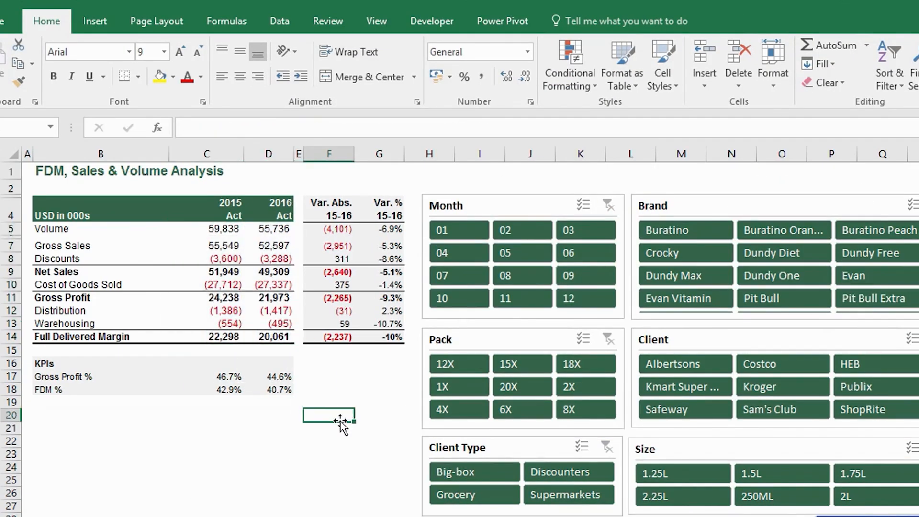
Examine the report's 2015 and 2016 headers, the KPI percentages and the restyled Month slicer
left_click(223, 208)
left_click(267, 210)
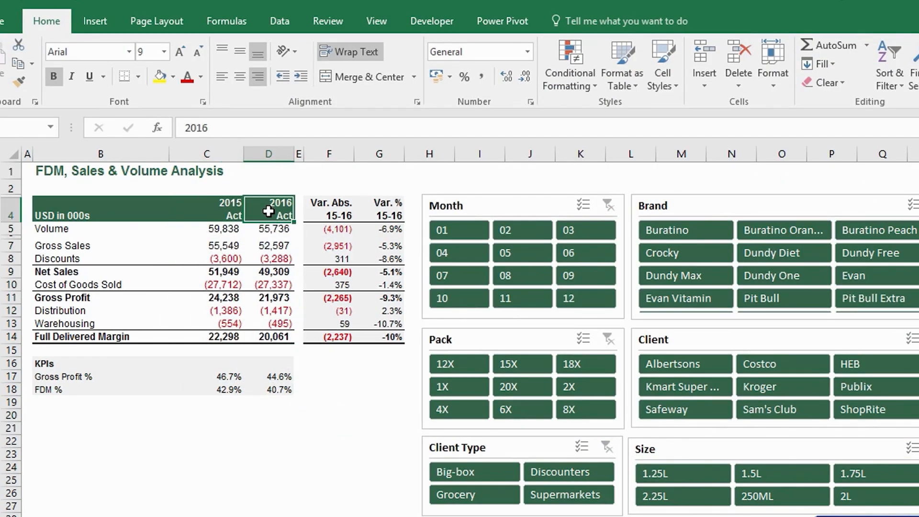
left_click(379, 398)
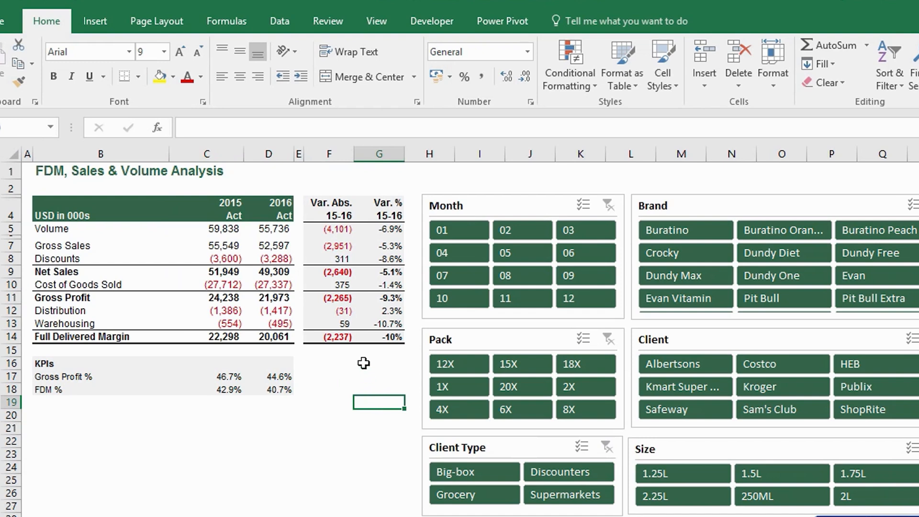
left_click_drag(229, 377, 258, 388)
left_click(342, 431)
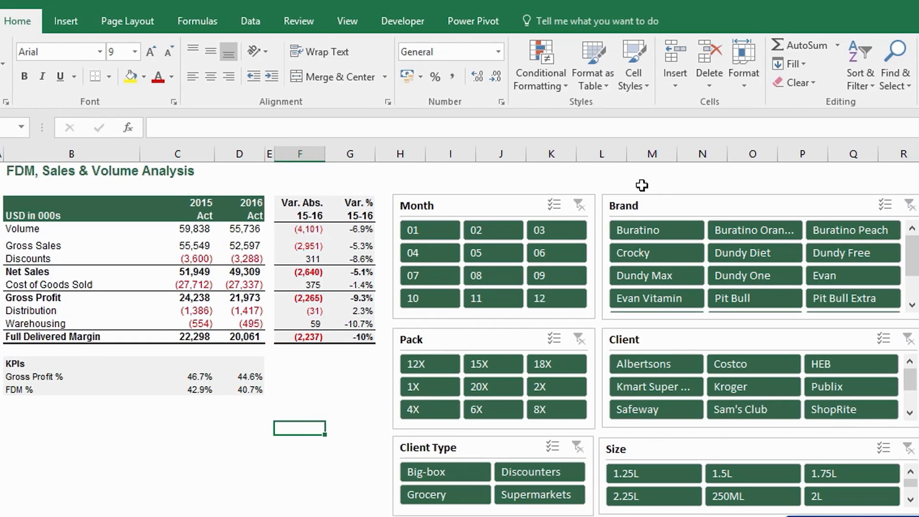
left_click(642, 185)
left_click(478, 200)
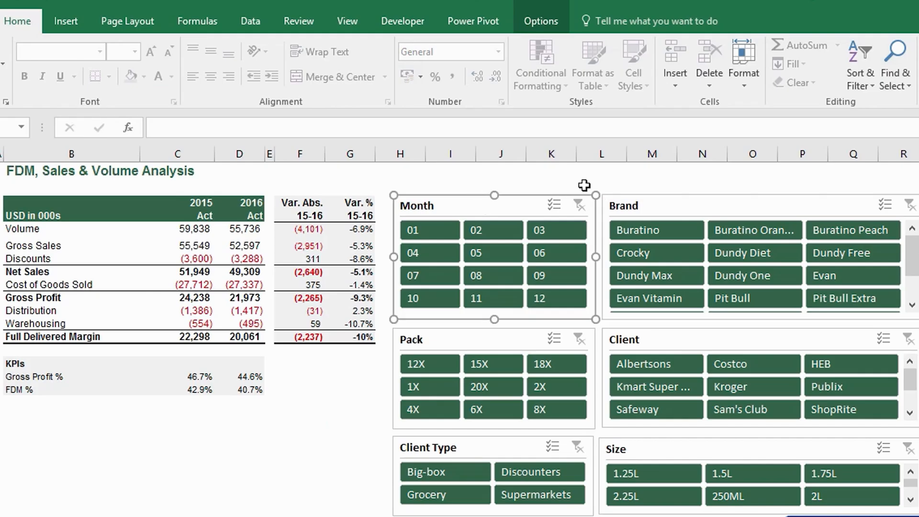
left_click(628, 187)
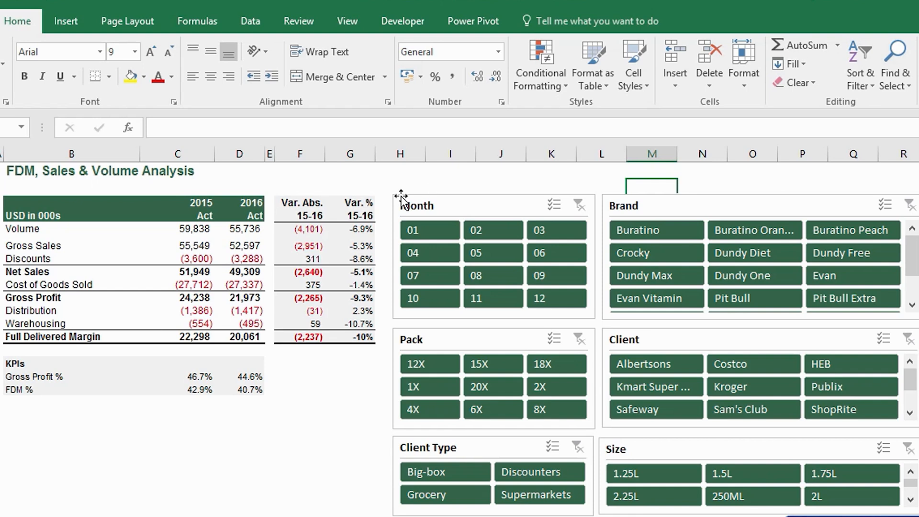
Filter the report by Buratino, Buratino Orange and Buratino Peach one at a time, comparing the Volume variance percentage in G5
left_click(366, 229)
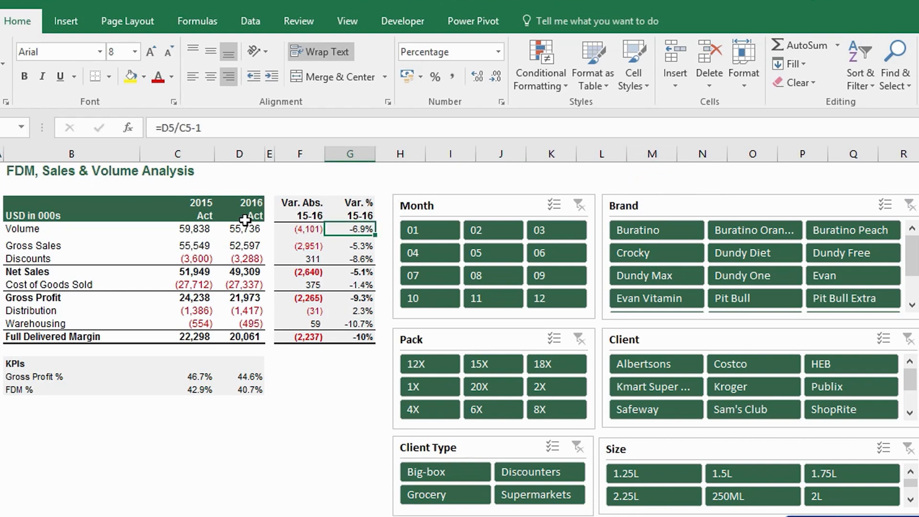
left_click_drag(207, 229, 222, 228)
left_click(299, 377)
left_click(677, 234)
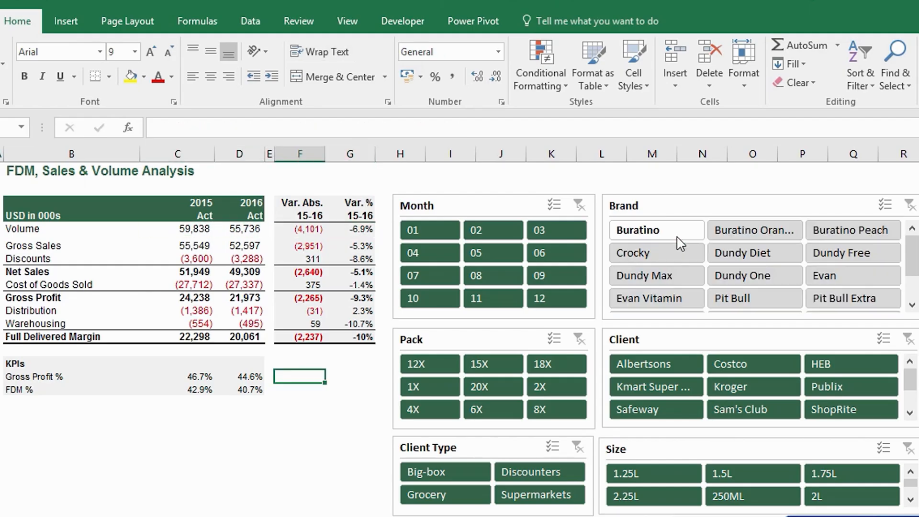
left_click(350, 229)
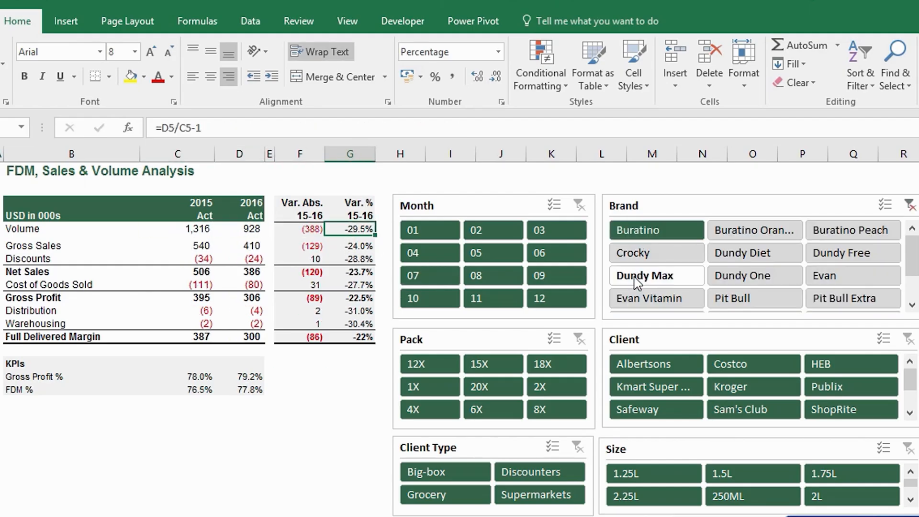
left_click(759, 230)
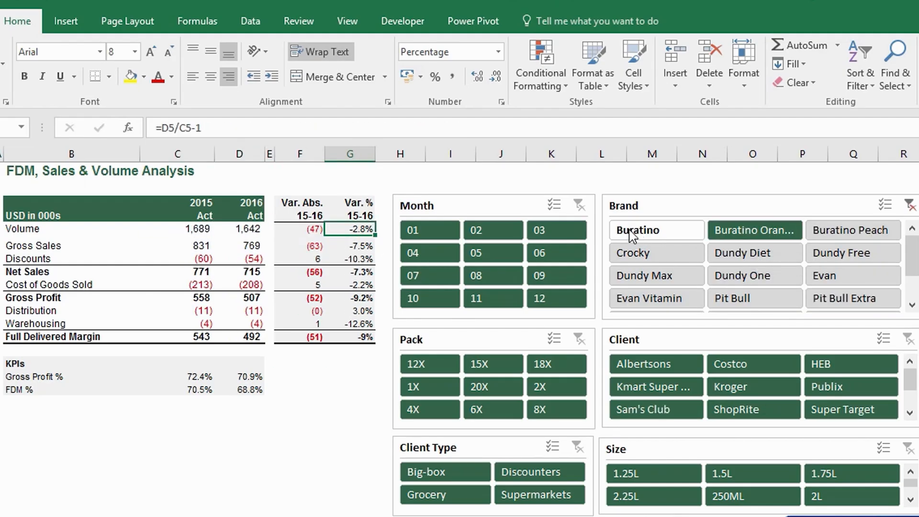
left_click(822, 225)
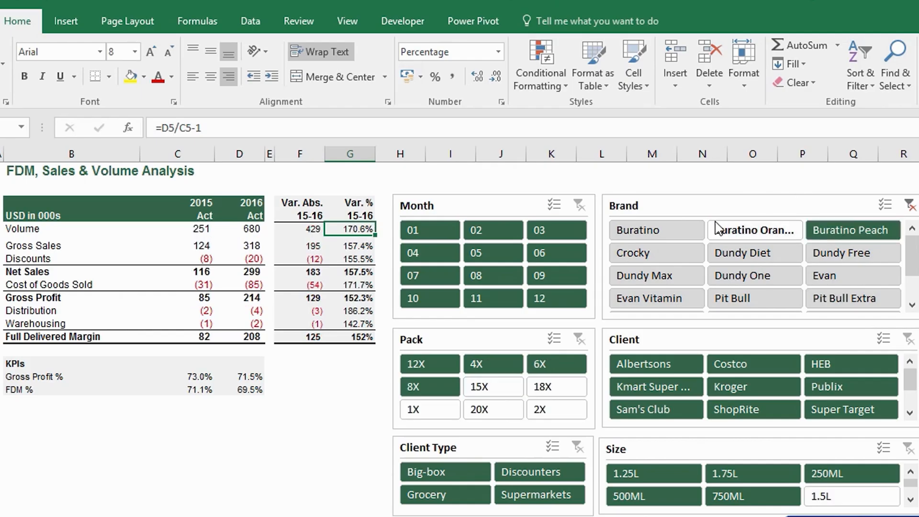
Filter the report by the Crocky brand to view its 2015 and 2016 results, and clear the Brand filter
left_click(665, 254)
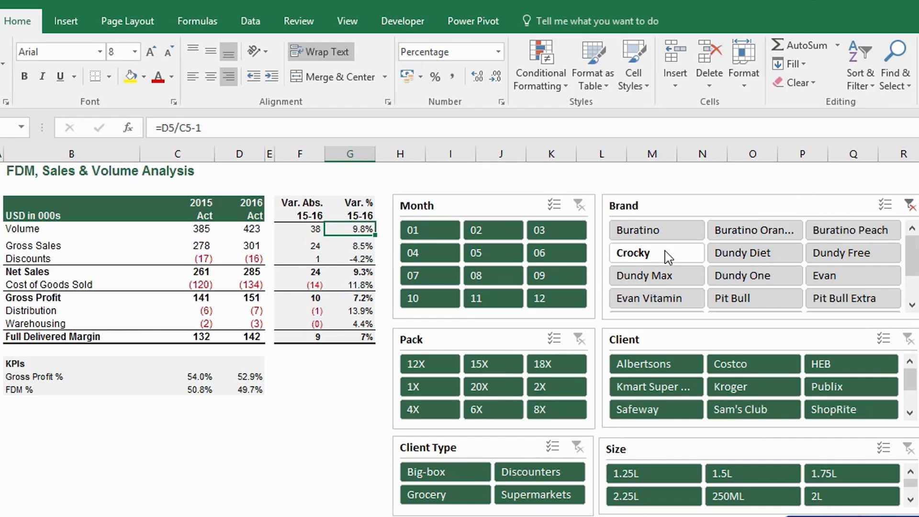
left_click(909, 206)
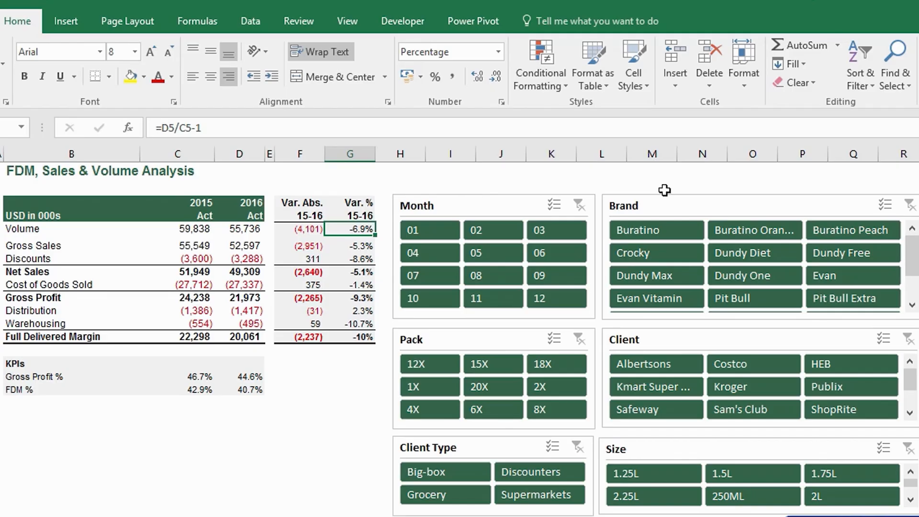
Filter the report to Buratino, compare Albertsons, Costco, HEB and Kmart one client at a time, and clear the Client filter
left_click(641, 231)
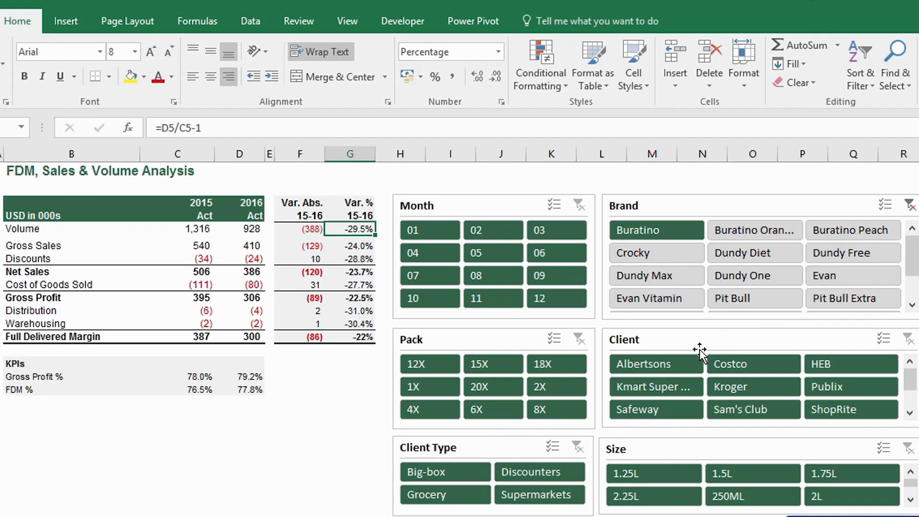
left_click(680, 369)
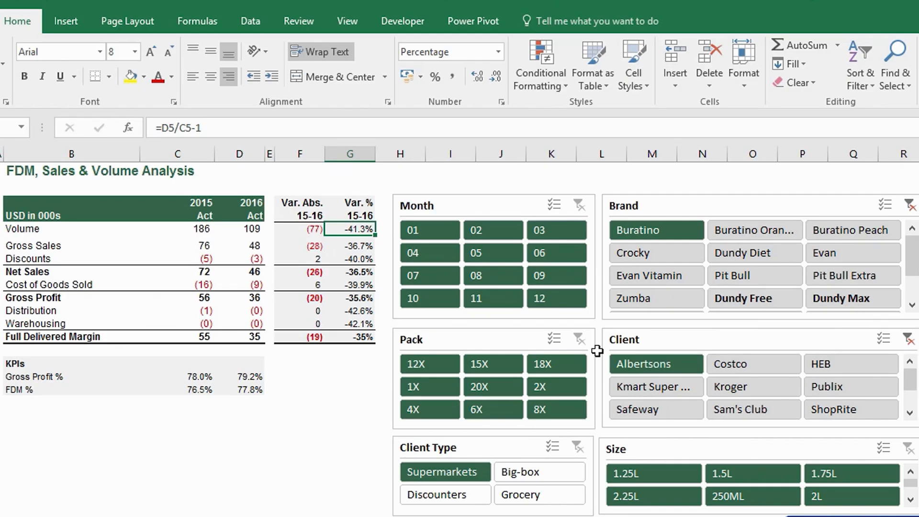
left_click(754, 364)
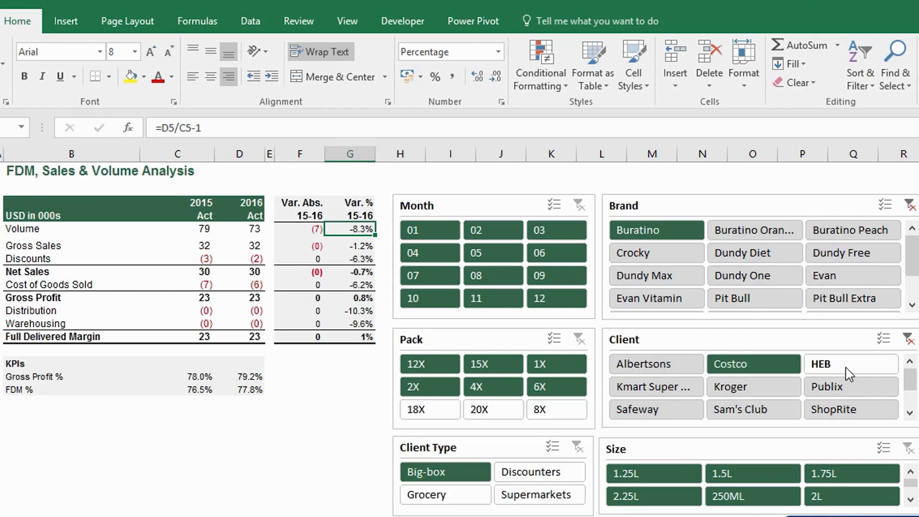
left_click(847, 373)
left_click(660, 385)
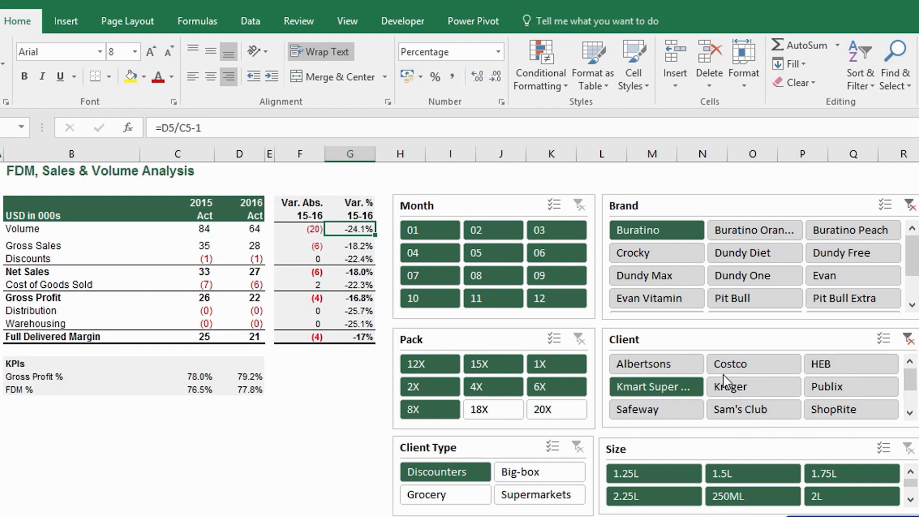
left_click(909, 339)
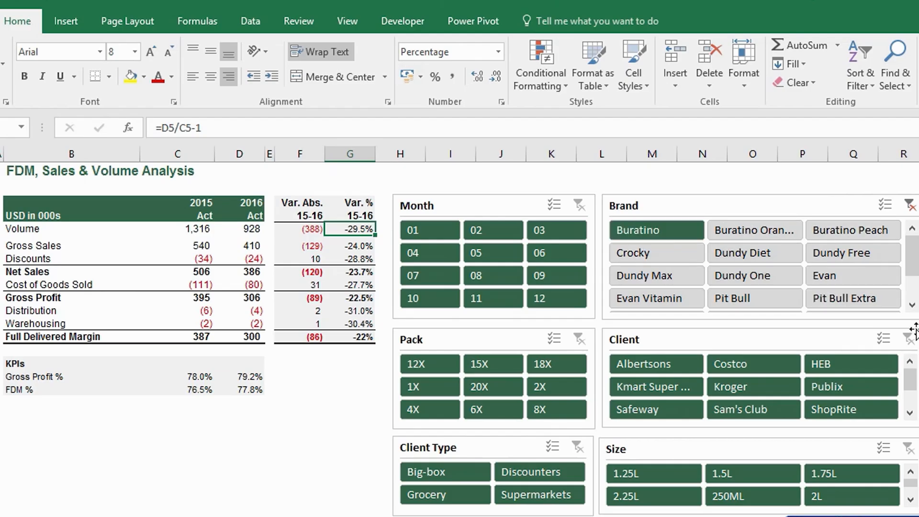
Go through Buratino's variances again for the clients Albertsons, Costco, HEB and Kmart, one at a time
left_click(691, 369)
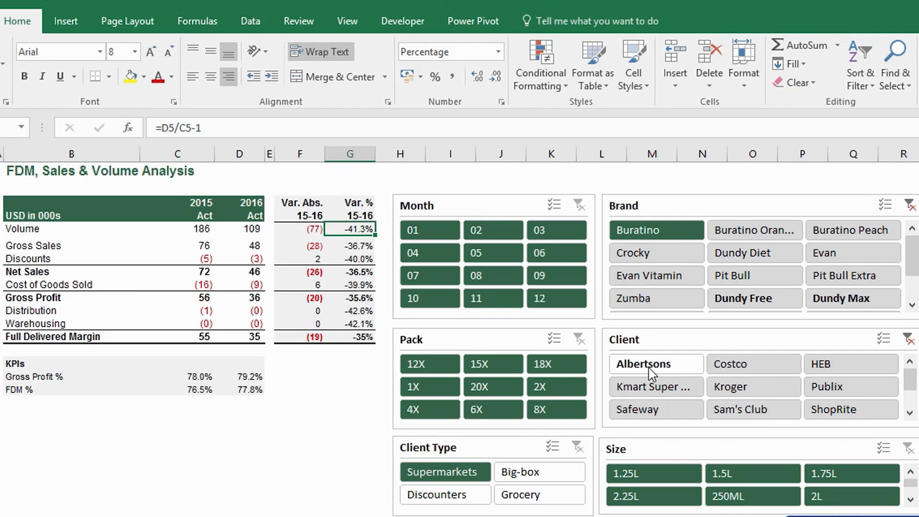
left_click(718, 369)
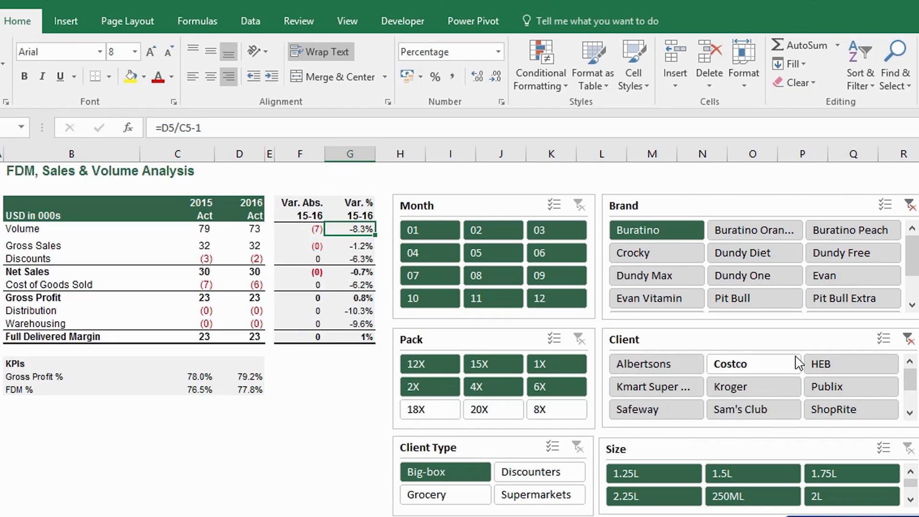
left_click(826, 366)
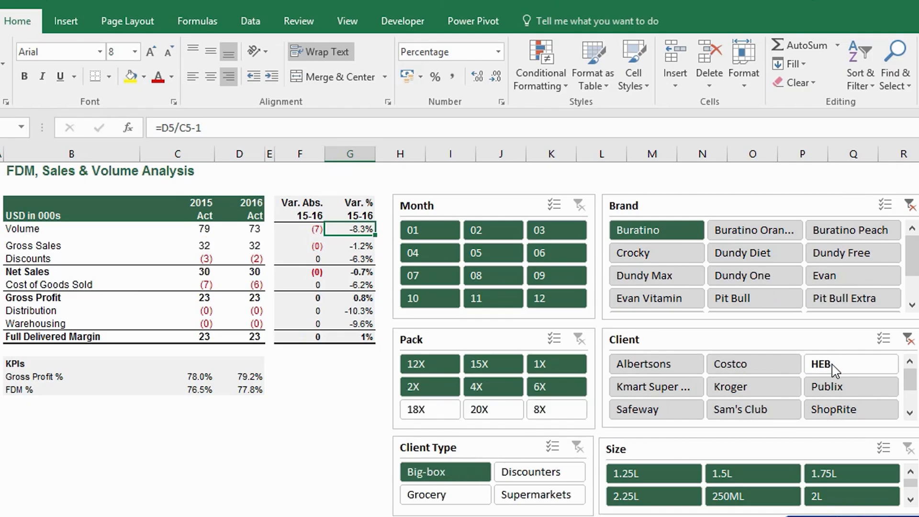
left_click(694, 396)
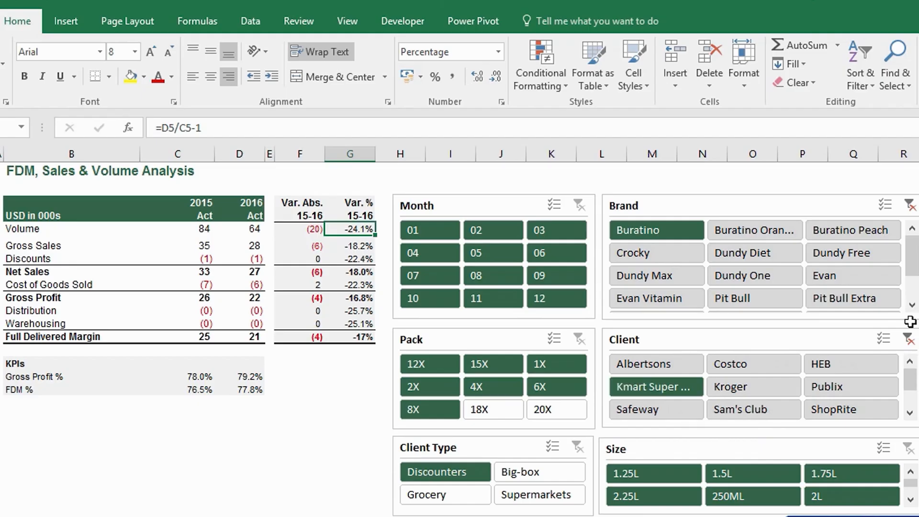
Clear the Client and Brand filters to restore the full report, and select an empty cell below the variance columns
left_click(908, 339)
left_click(909, 205)
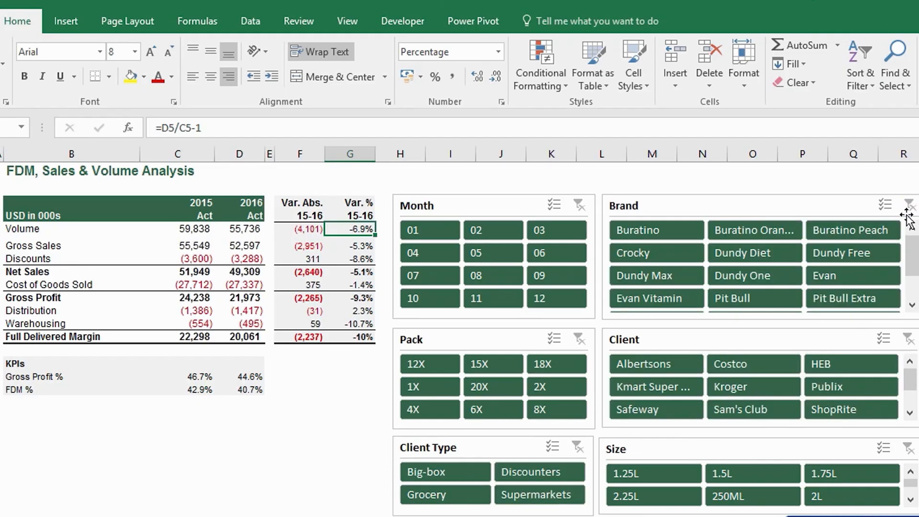
left_click(330, 419)
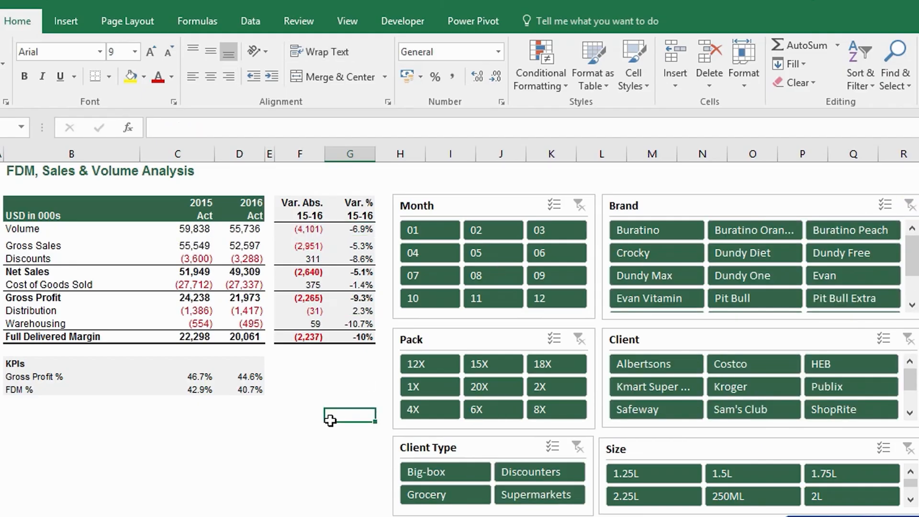